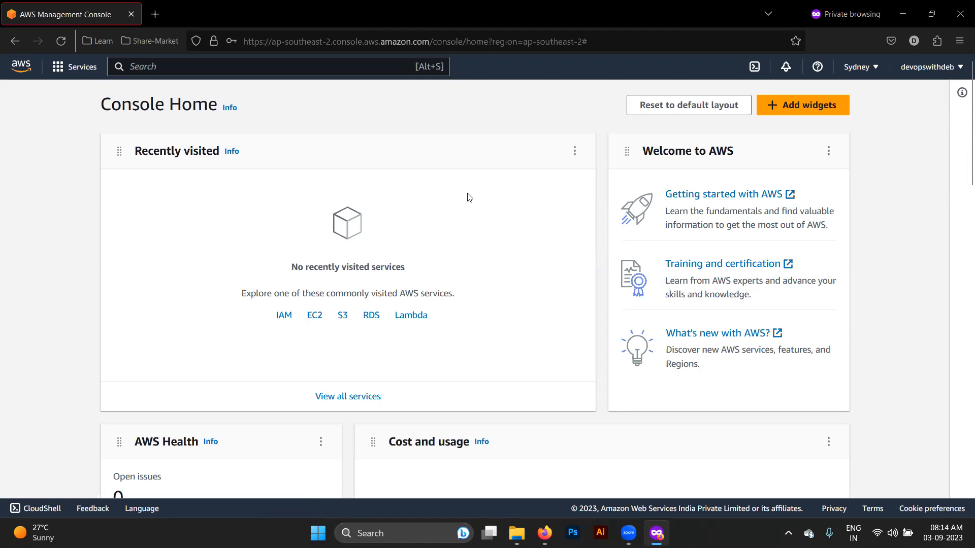
- After glancing at the account details, change the region from Sydney to Asia Pacific (Mumbai) ap-south-1
left_click(943, 69)
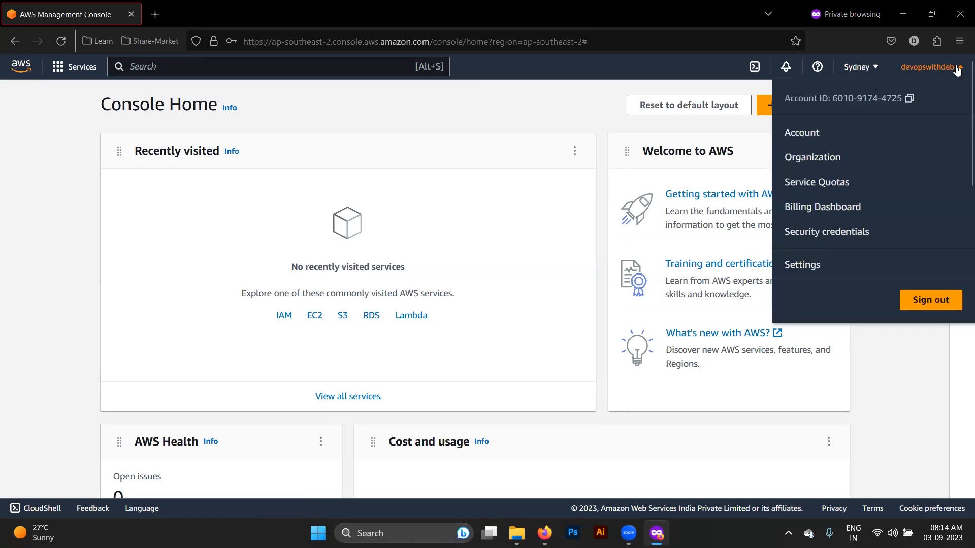
left_click(558, 108)
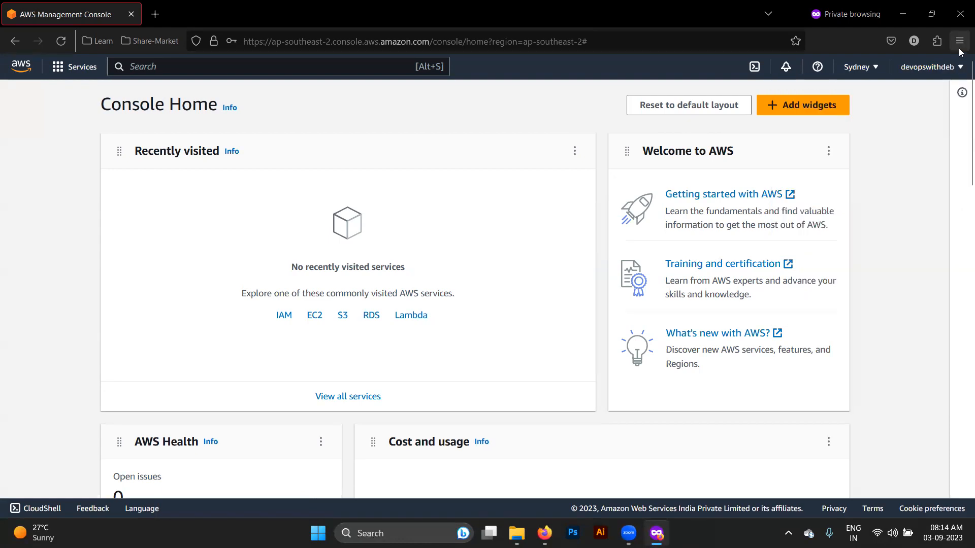
left_click(870, 74)
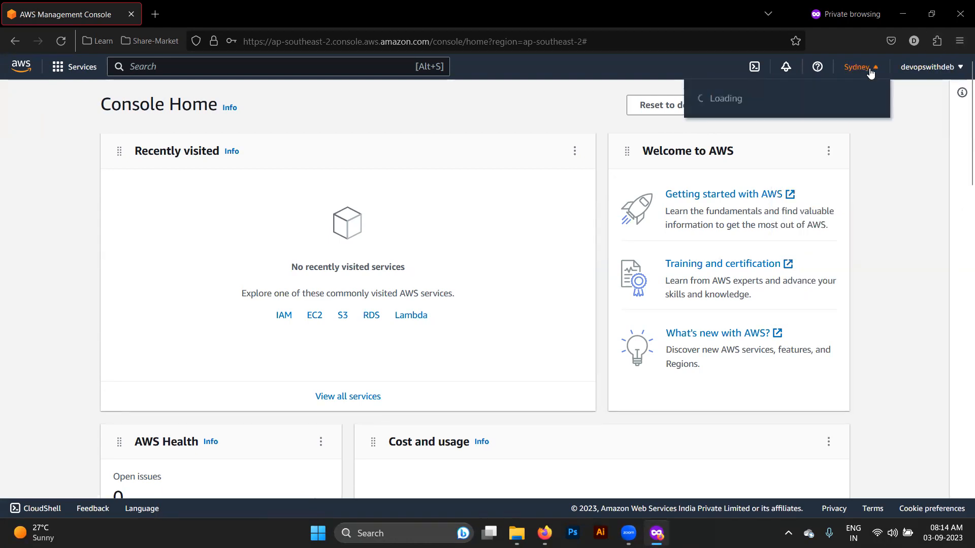
scroll(832, 335, "down", 3)
scroll(832, 327, "down", 5)
scroll(833, 325, "up", 10)
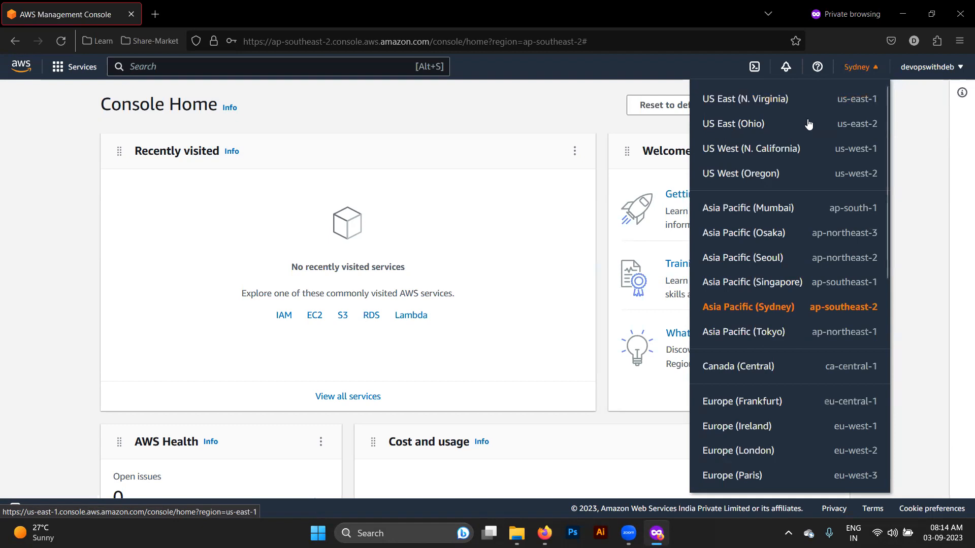
scroll(871, 134, "down", 2)
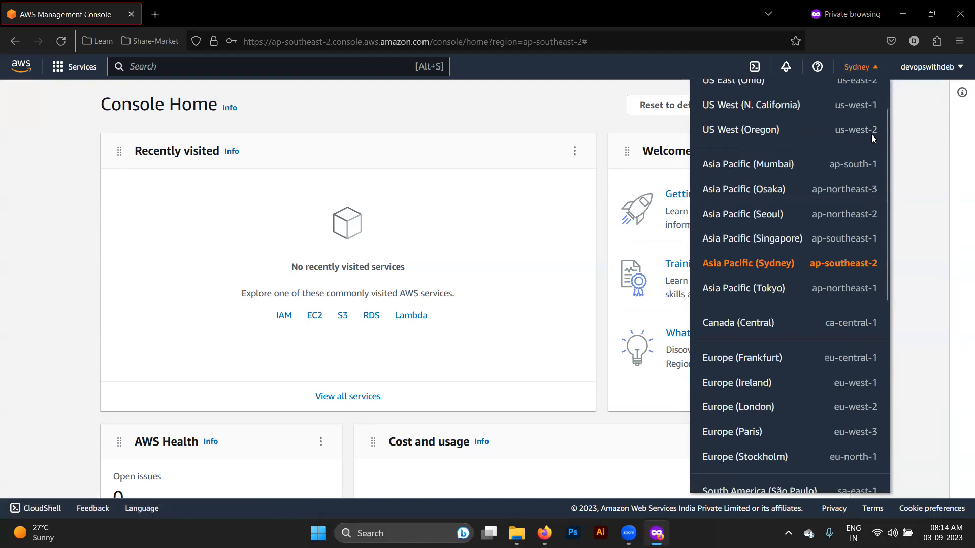
scroll(797, 193, "down", 4)
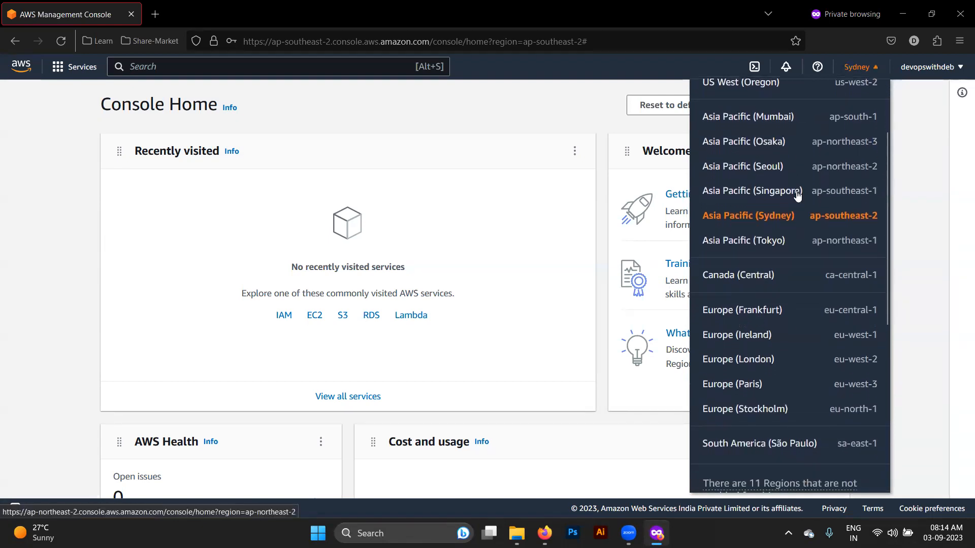
scroll(797, 196, "down", 1)
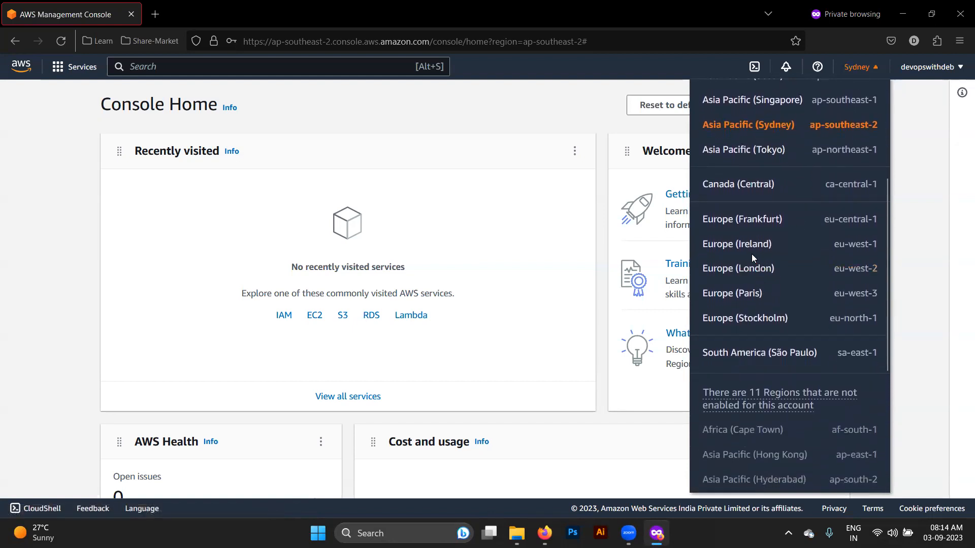
scroll(753, 256, "down", 5)
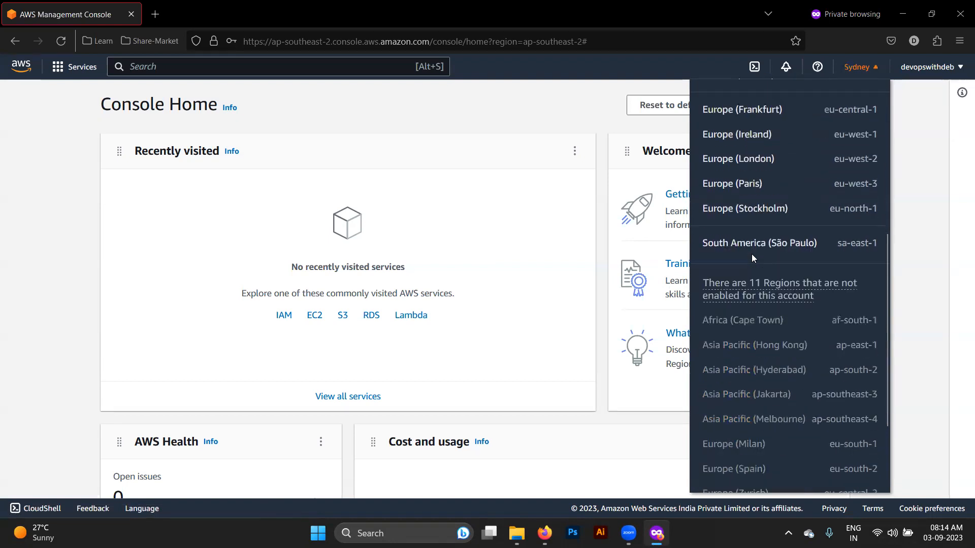
scroll(752, 256, "up", 6)
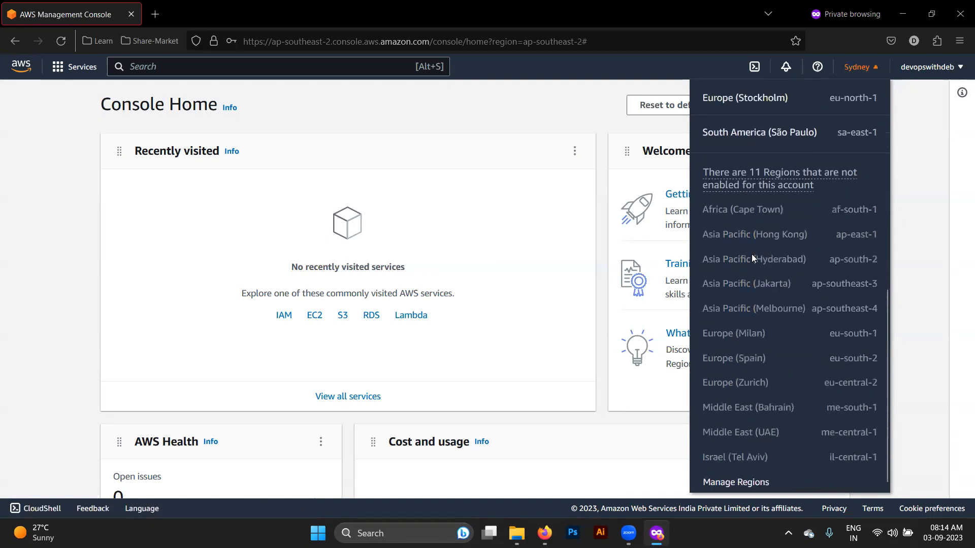
scroll(753, 259, "down", 6)
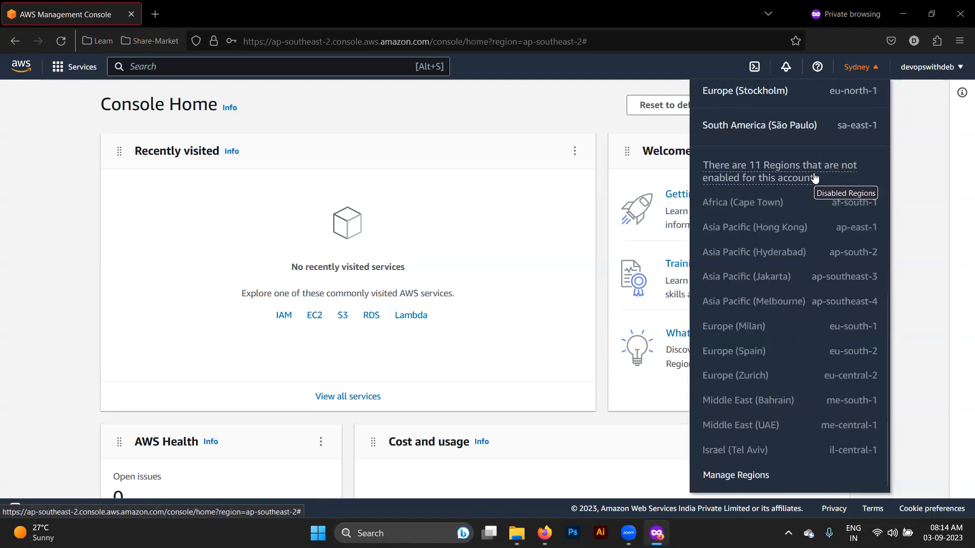
scroll(815, 178, "up", 8)
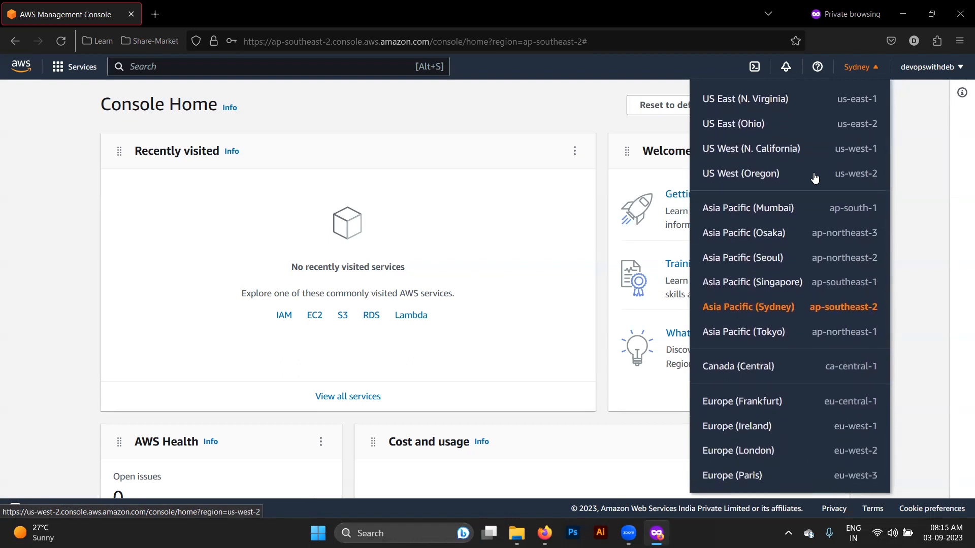
scroll(815, 178, "down", 8)
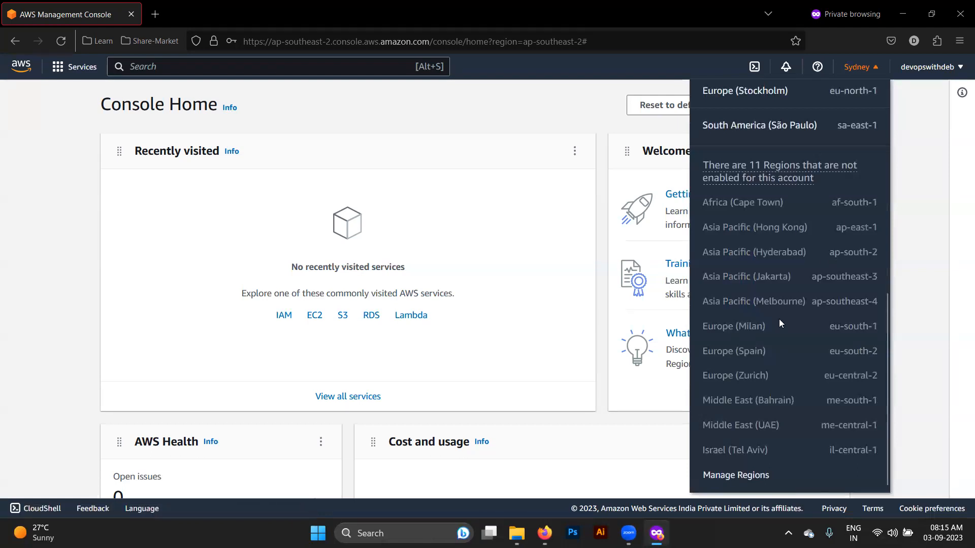
scroll(781, 323, "up", 8)
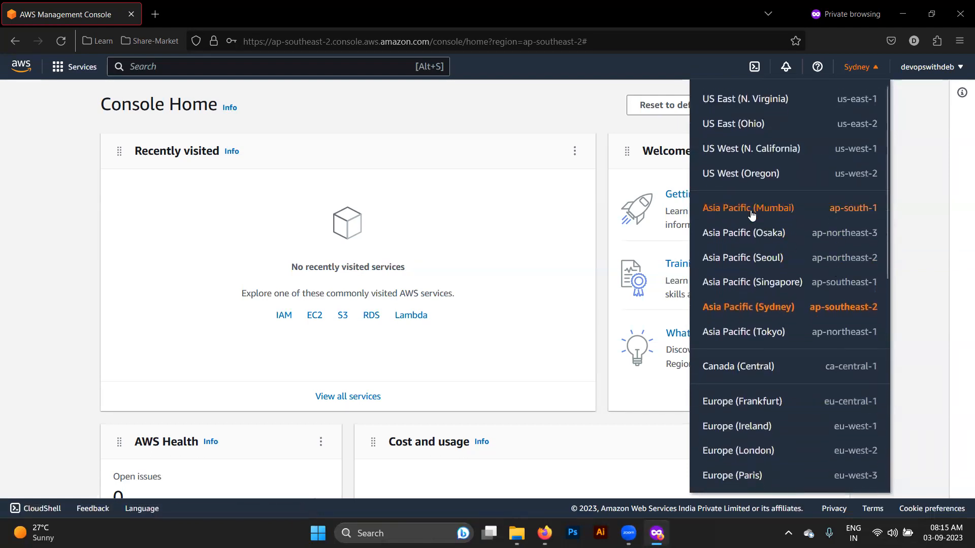
left_click(750, 213)
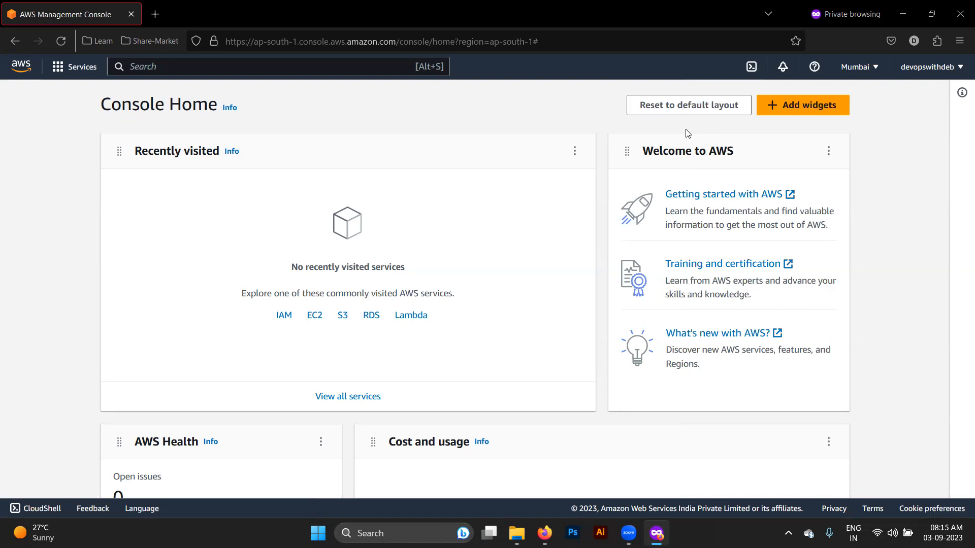
left_click(857, 74)
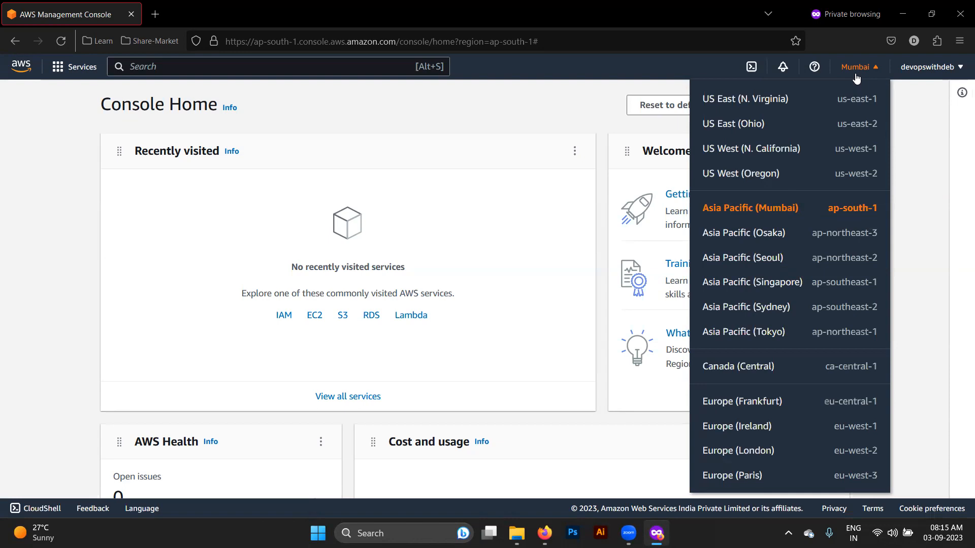
left_click(957, 134)
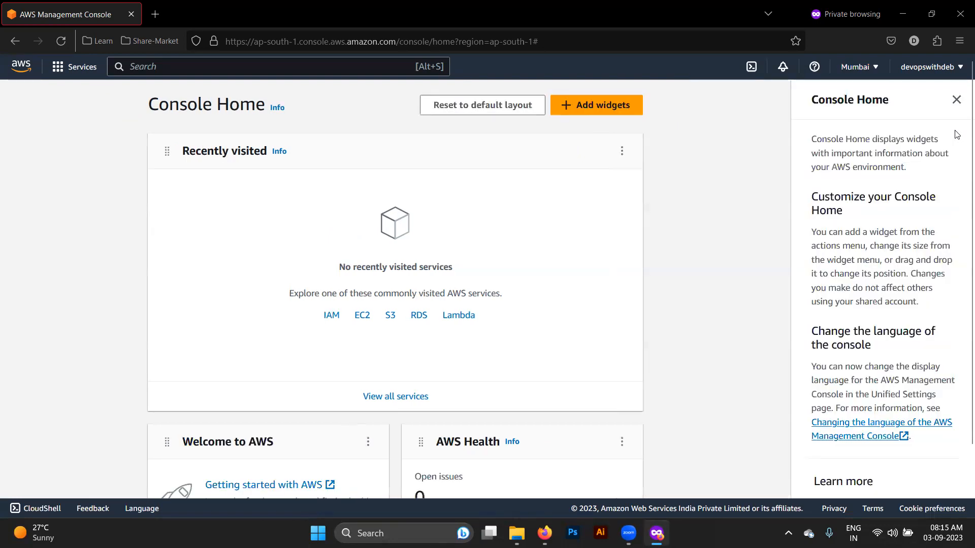
left_click(956, 100)
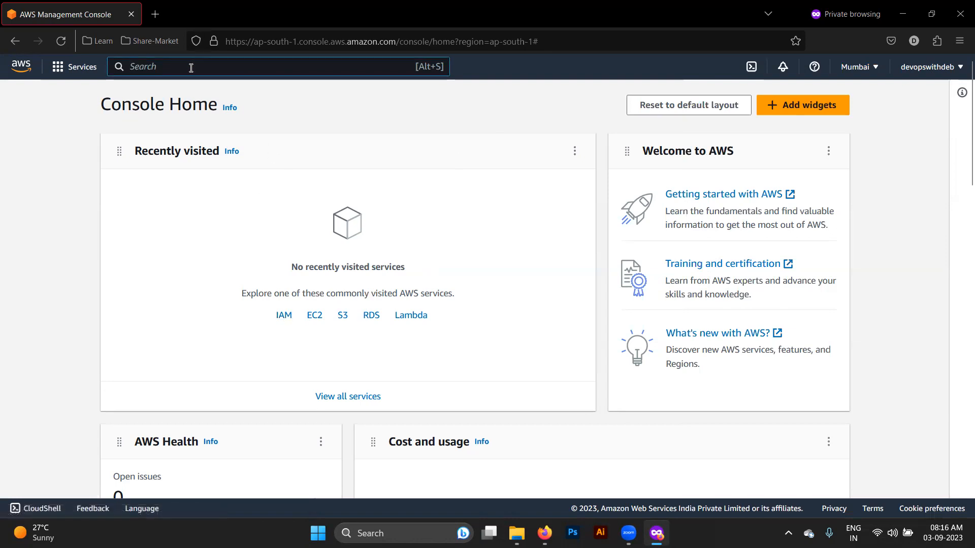
- Open the IAM Dashboard by searching 'IAM', then check its Global region list
type("IAM")
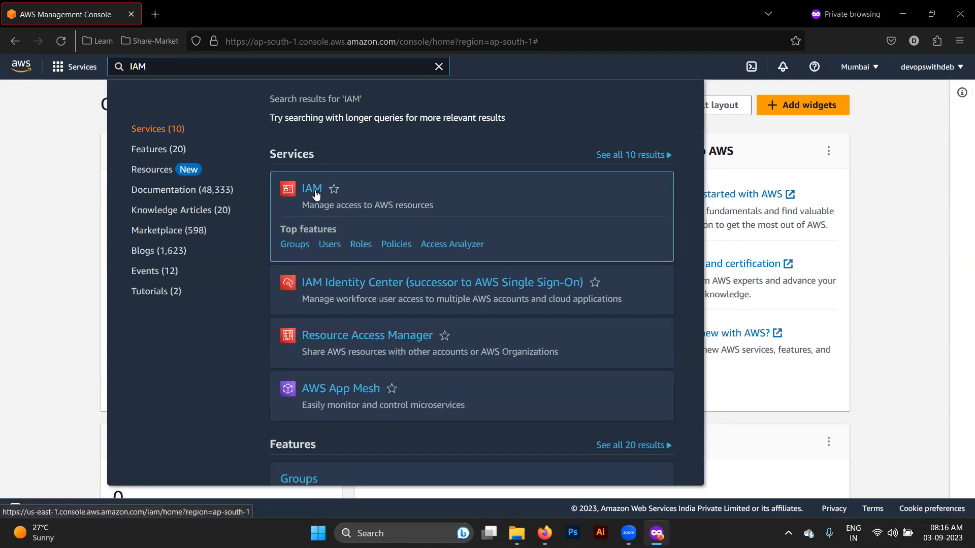
left_click(315, 194)
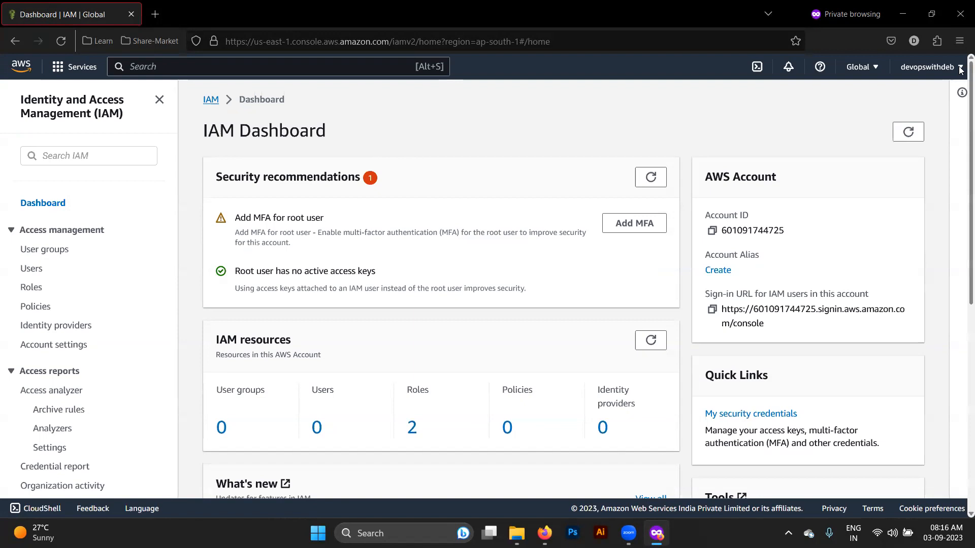
left_click(866, 71)
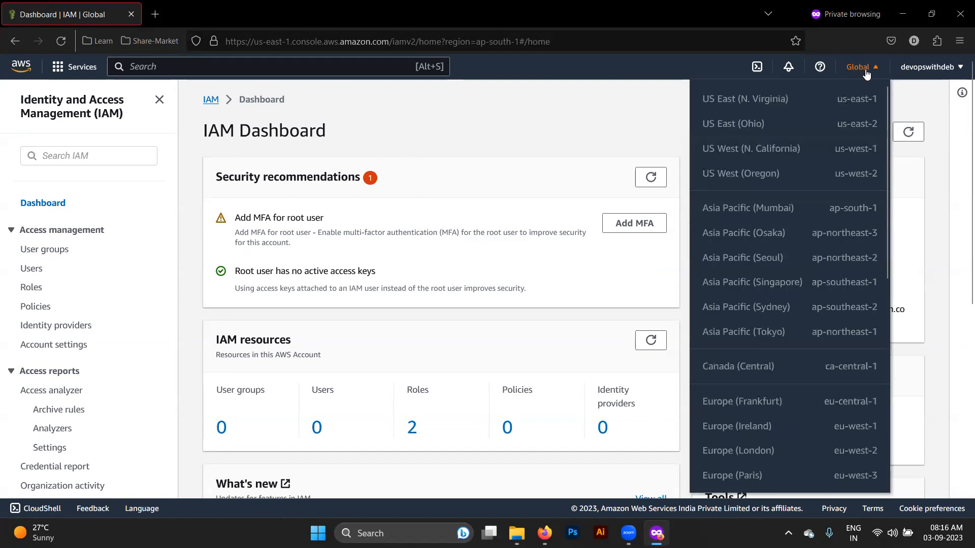
scroll(824, 238, "down", 8)
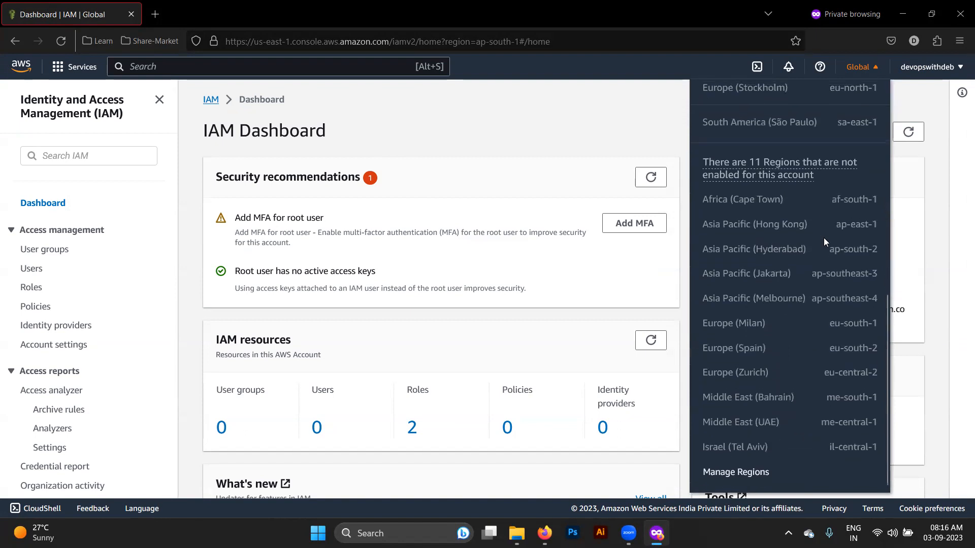
scroll(824, 238, "up", 8)
left_click(579, 100)
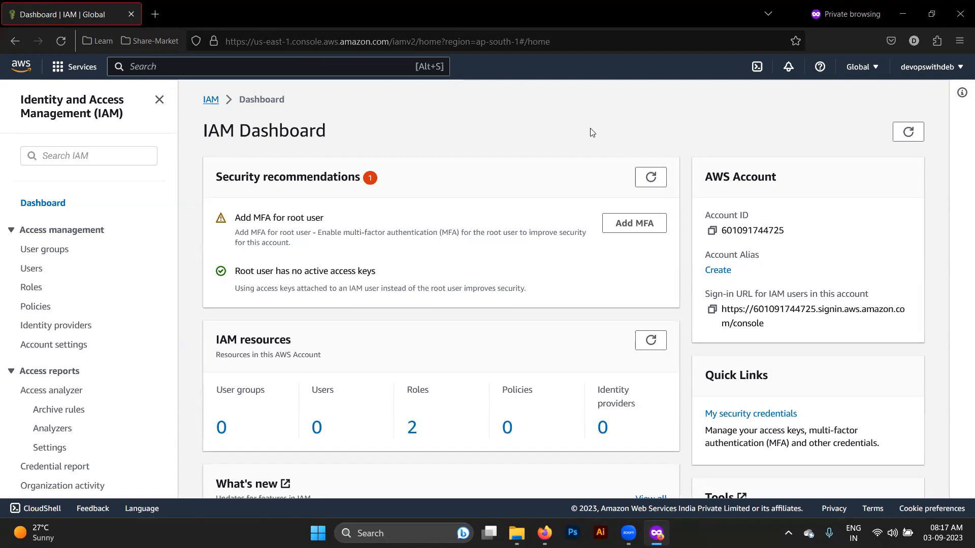
left_click(865, 71)
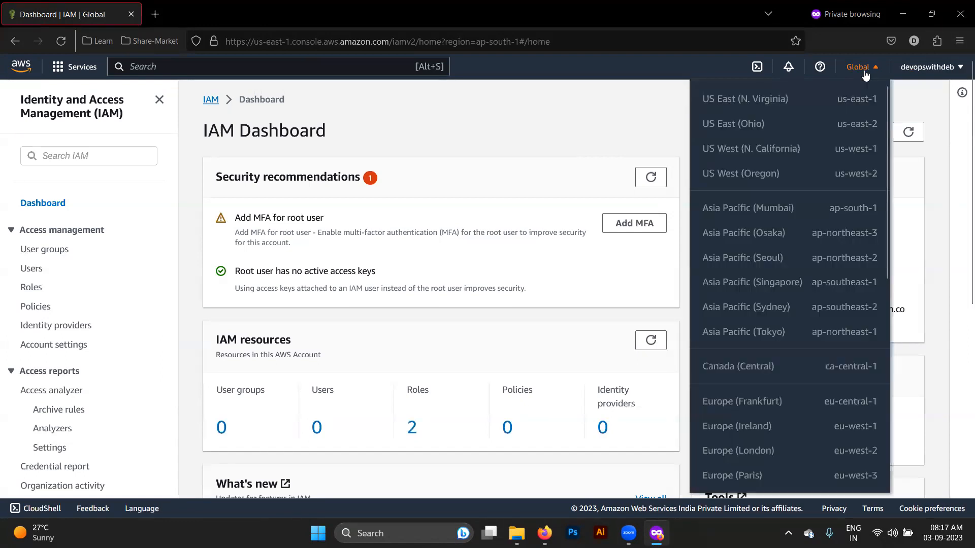
left_click(866, 74)
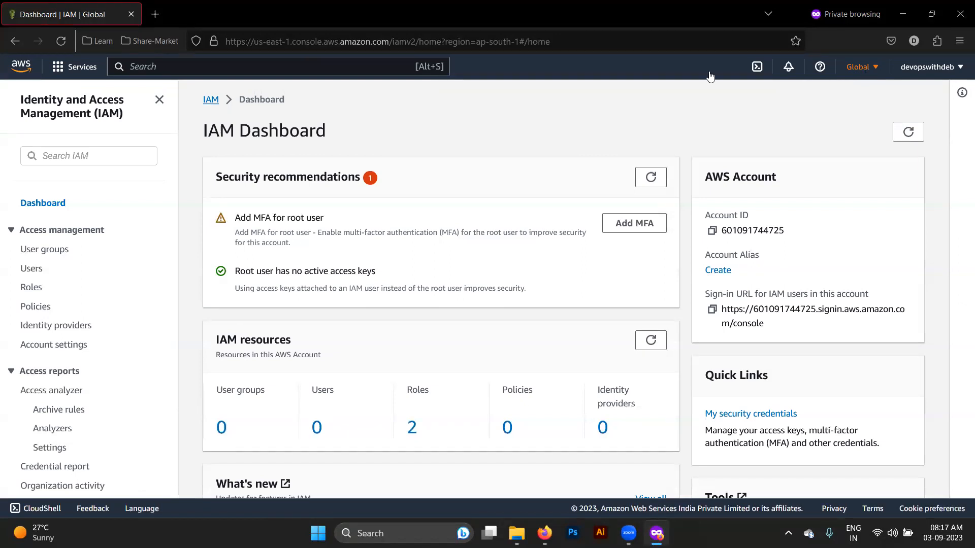
left_click(228, 69)
type("ec2")
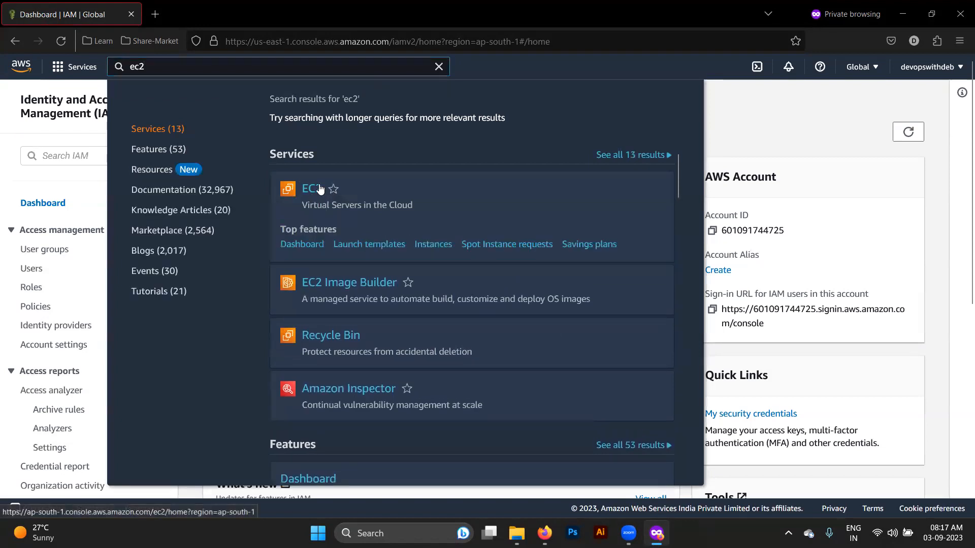
left_click(319, 188)
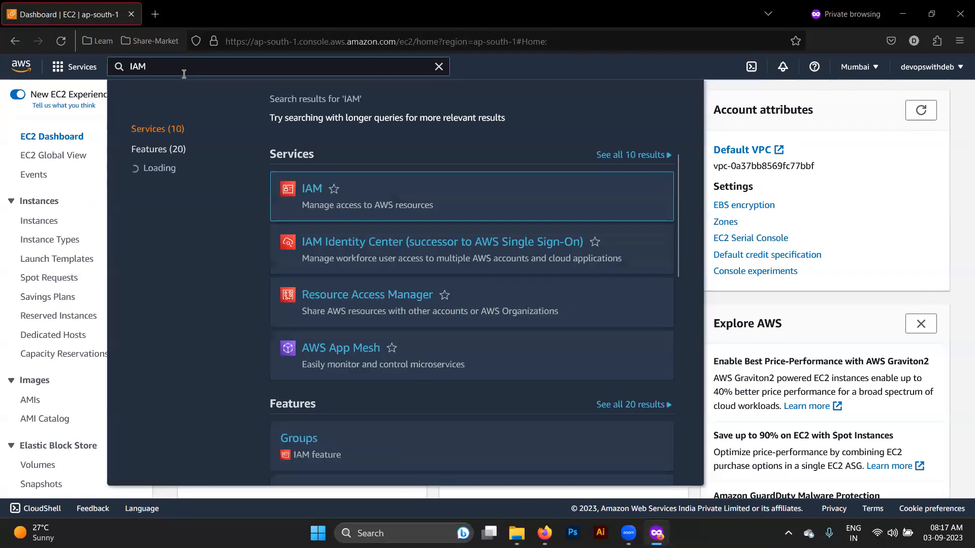
left_click(308, 190)
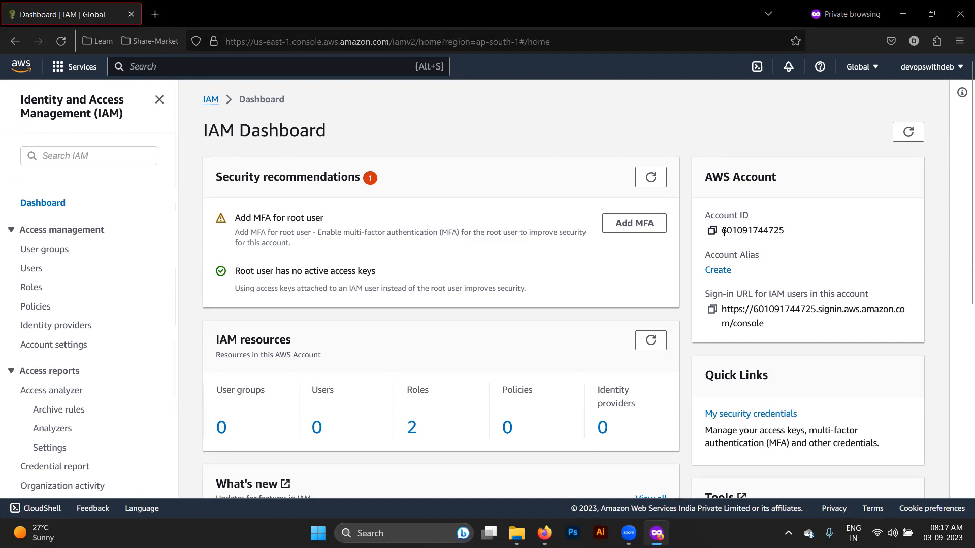
double_click(748, 231)
- Create the account alias devopswithdeb1 after devopswithdeb turns out to be taken
left_click(725, 272)
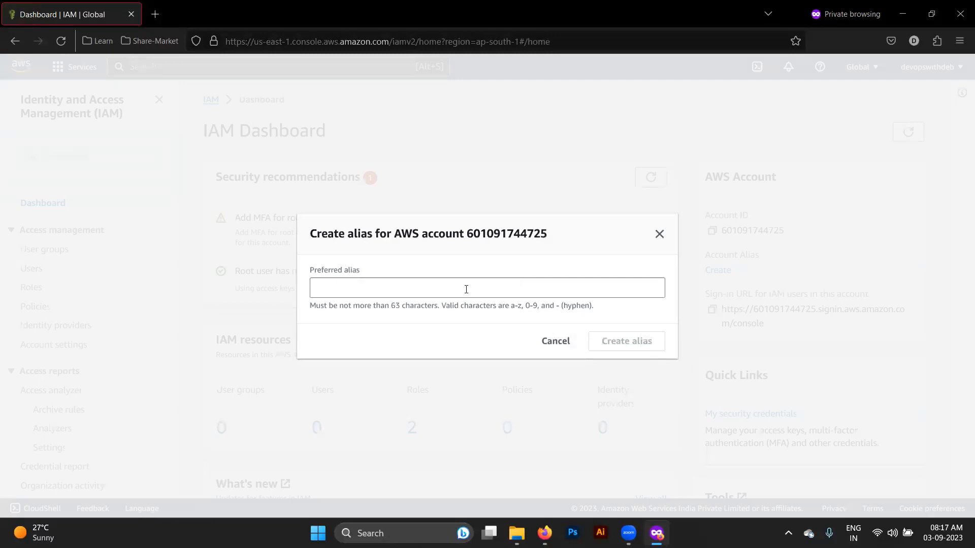
left_click(466, 290)
type("devopswithdeb")
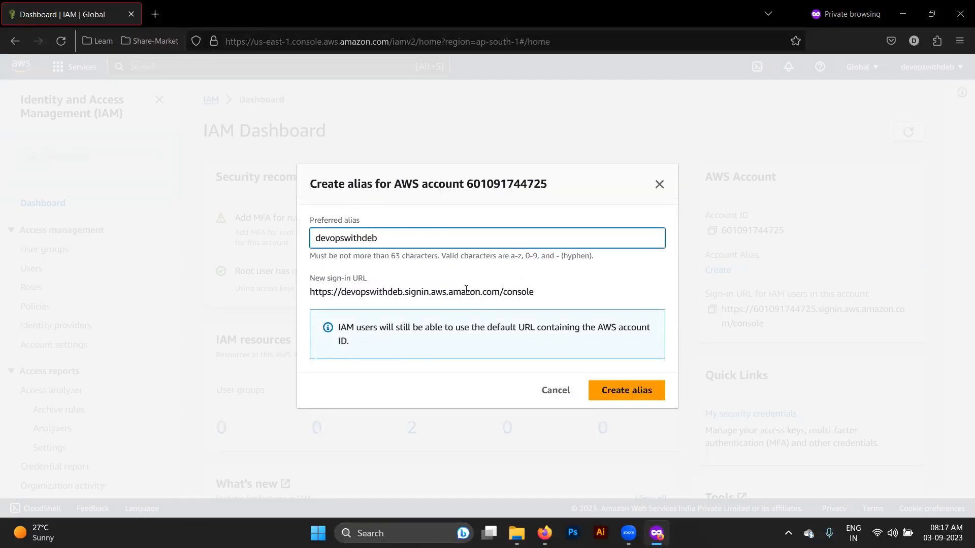
left_click(612, 391)
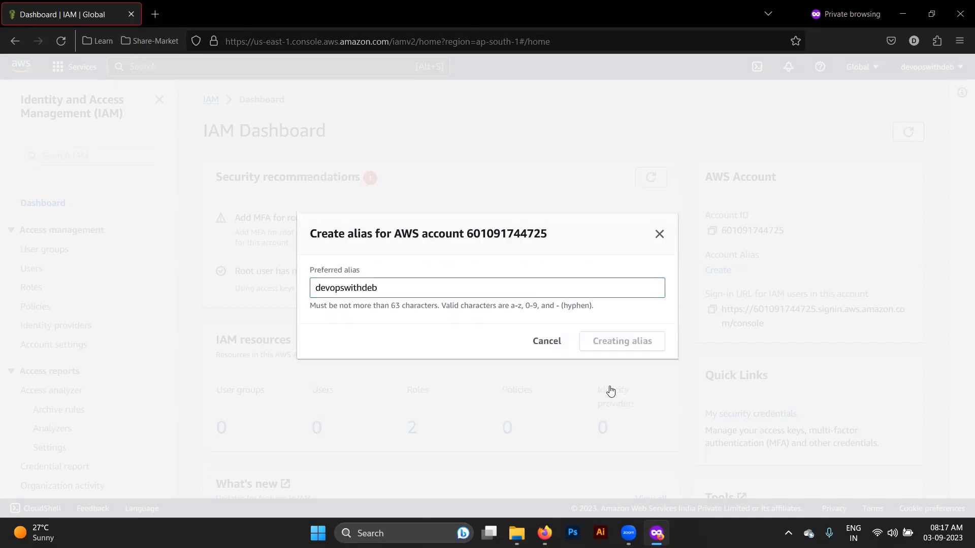
left_click(395, 315)
type("1")
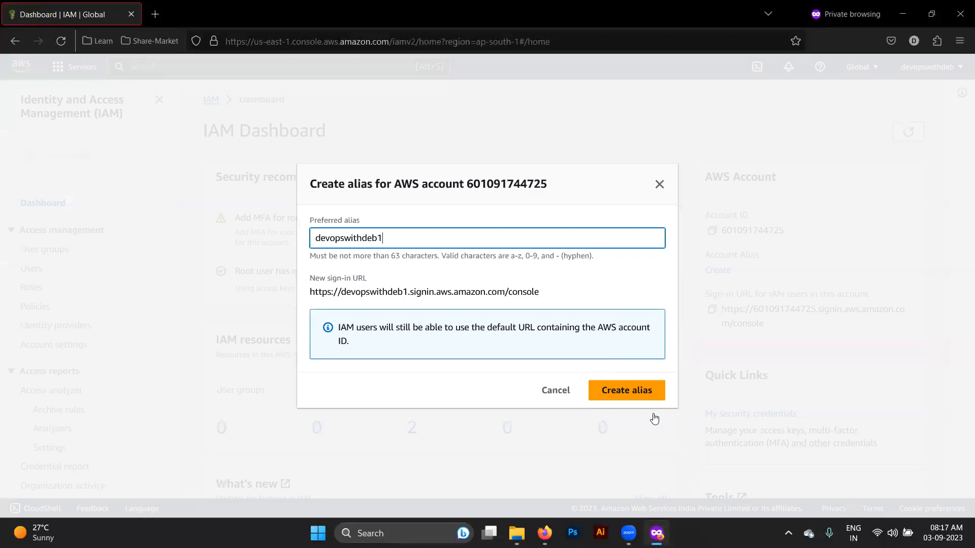
left_click(636, 393)
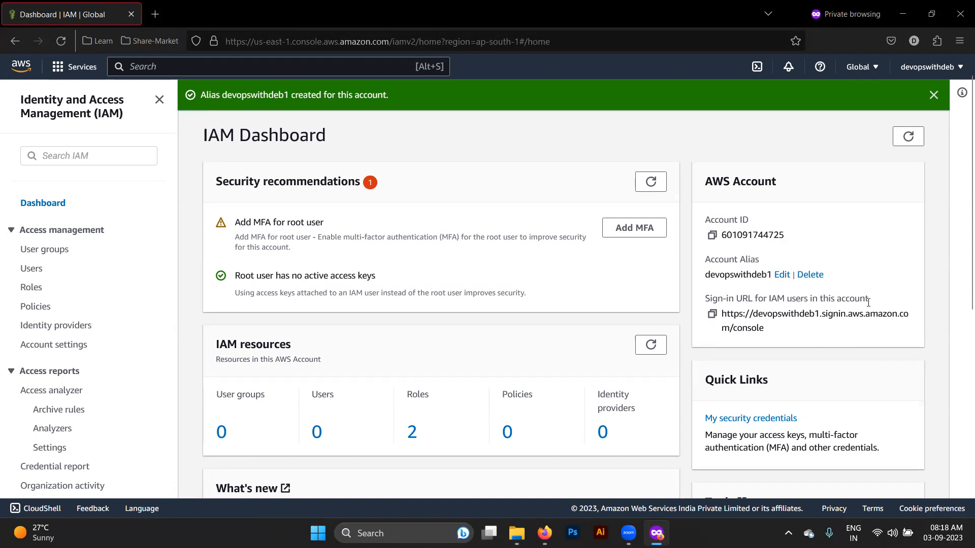
- Copy the IAM sign-in URL, sign out, and load that URL in a new private tab
left_click(712, 315)
left_click(931, 66)
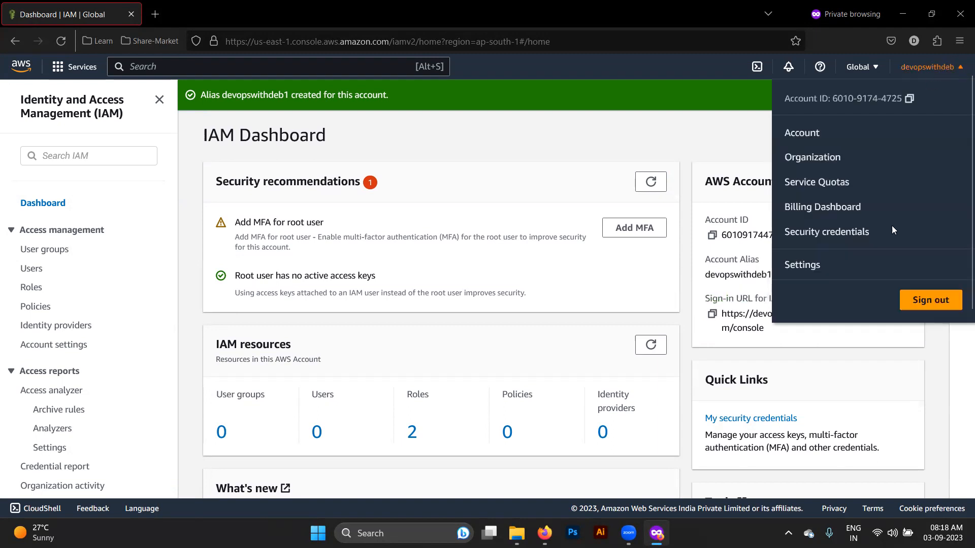
left_click(930, 302)
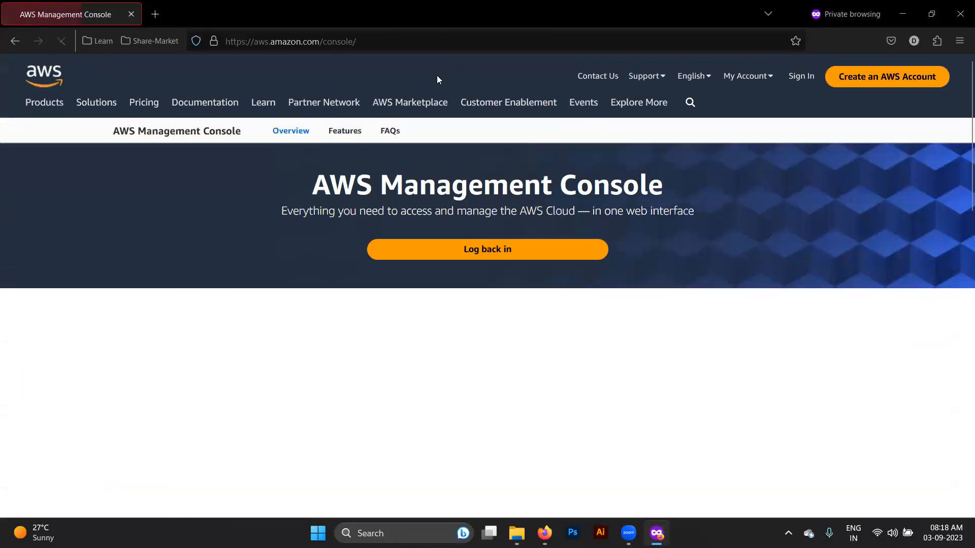
left_click(158, 15)
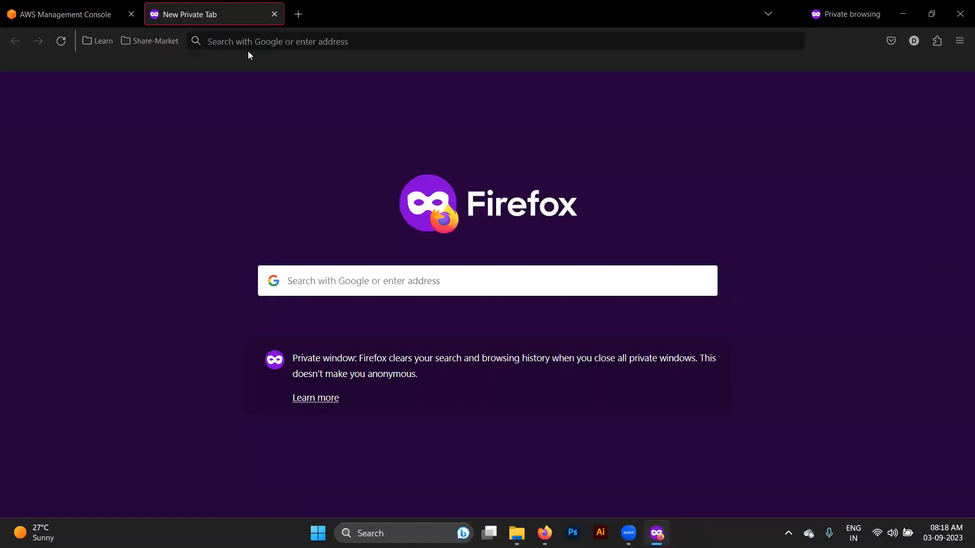
key("ctrl+v")
key("Return")
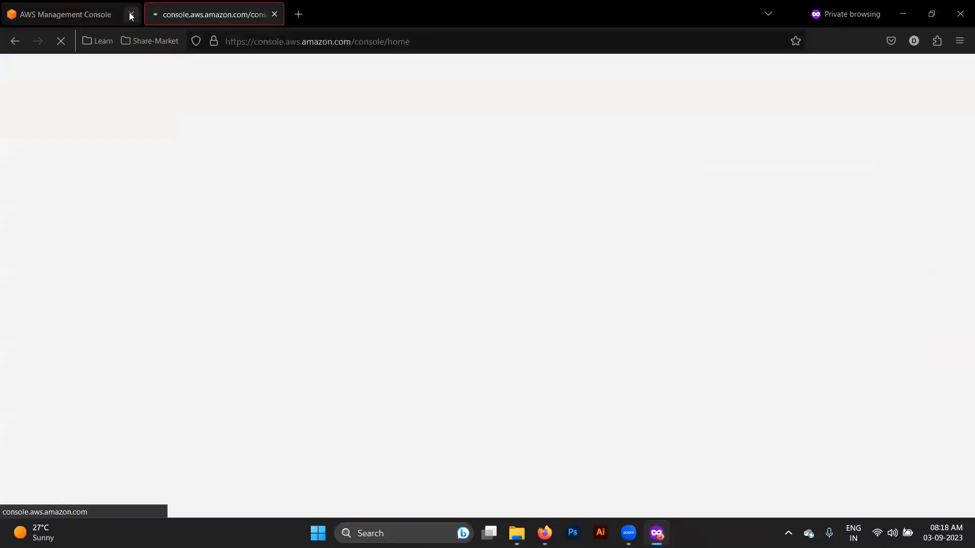
left_click(131, 16)
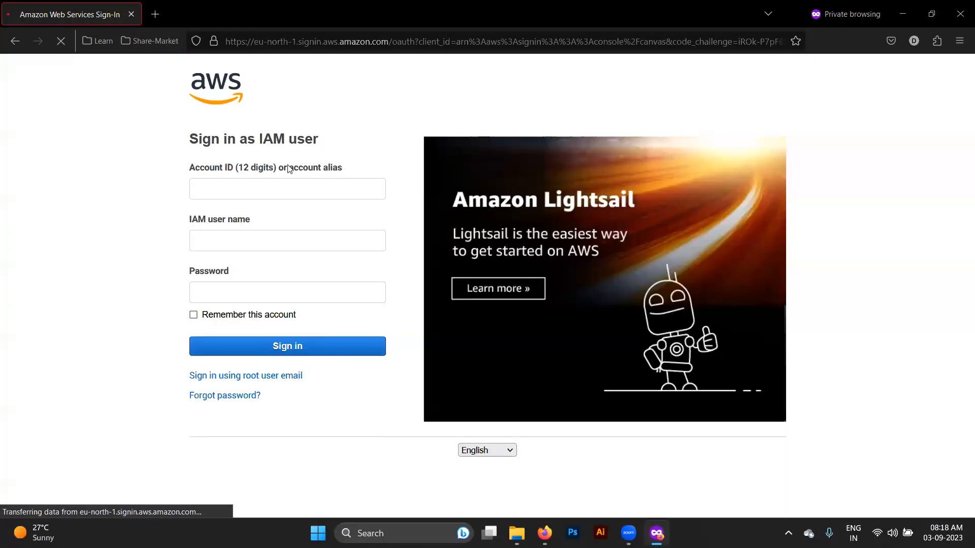
- On the IAM user sign-in page, switch to signing in with the root user email
left_click(268, 191)
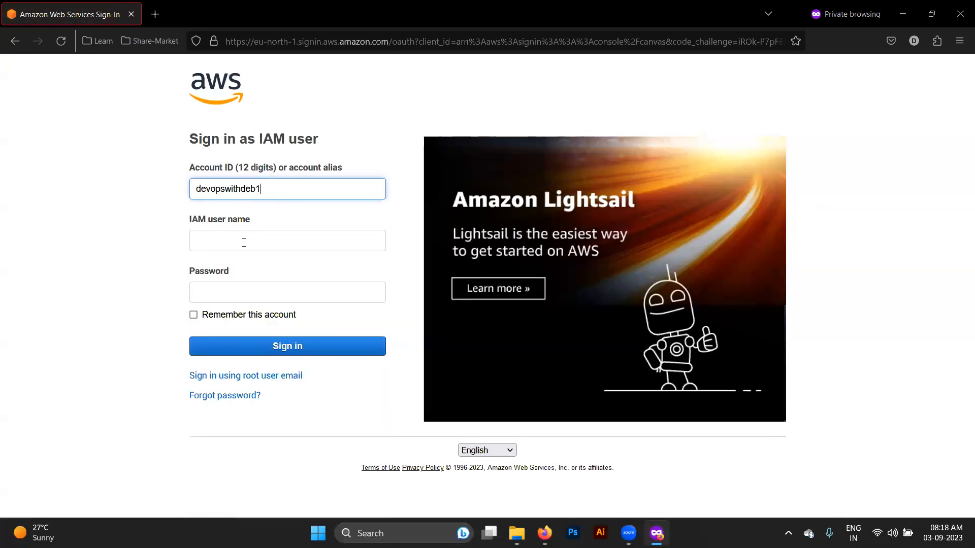
left_click(226, 245)
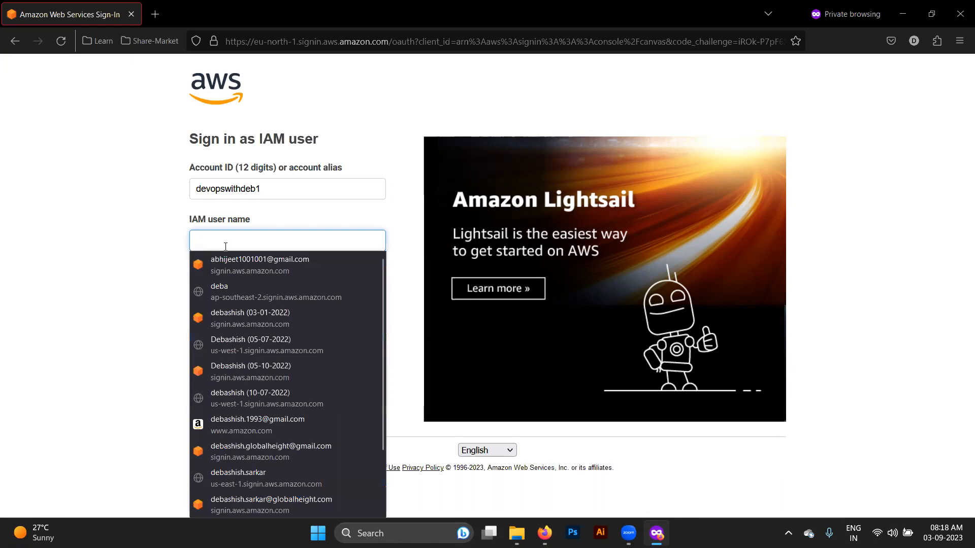
left_click(150, 302)
left_click(225, 286)
left_click(139, 269)
left_click(139, 268)
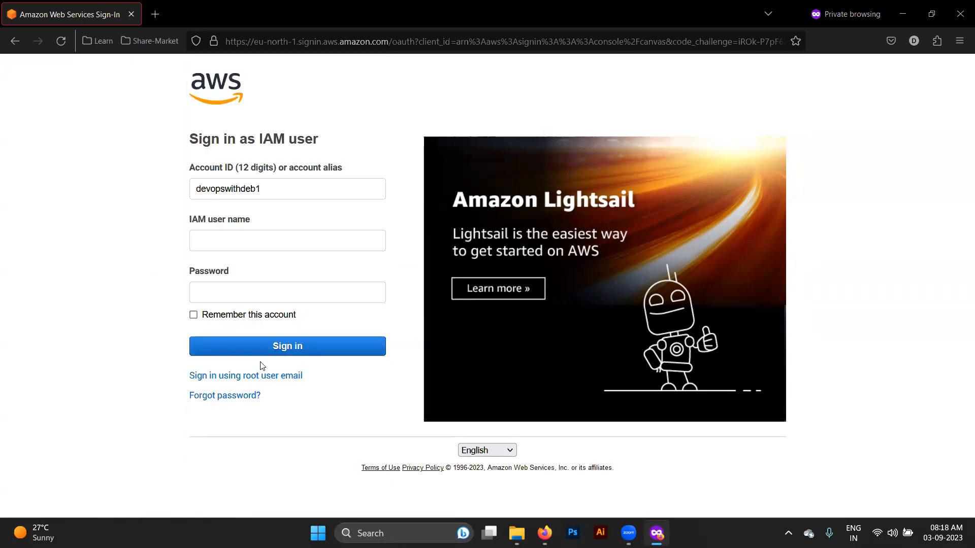
left_click(261, 376)
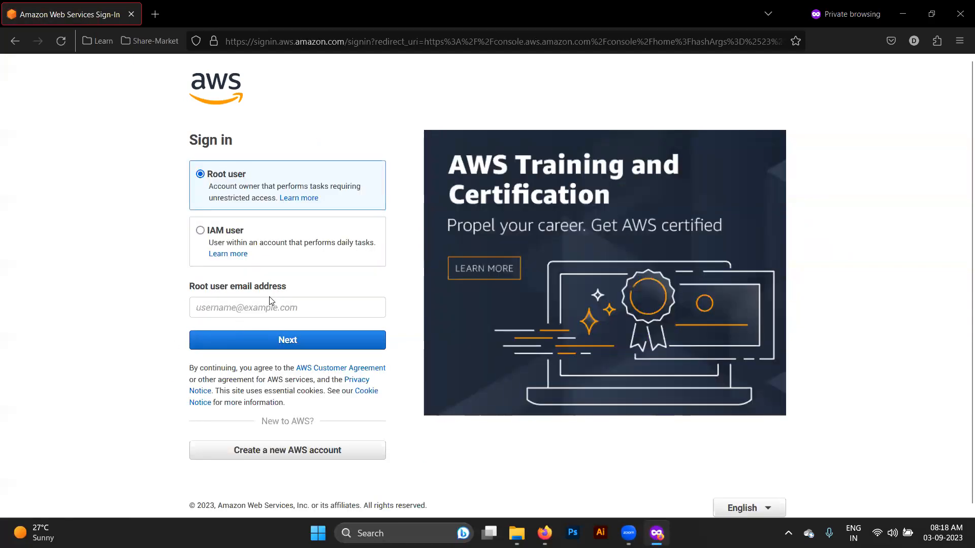
- Enter the root user's email address and continue to the password step
left_click(245, 308)
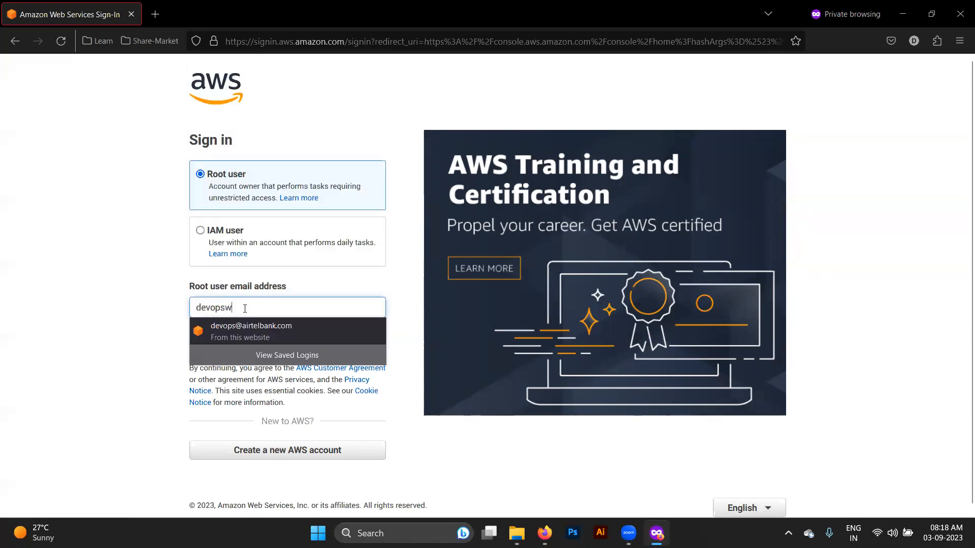
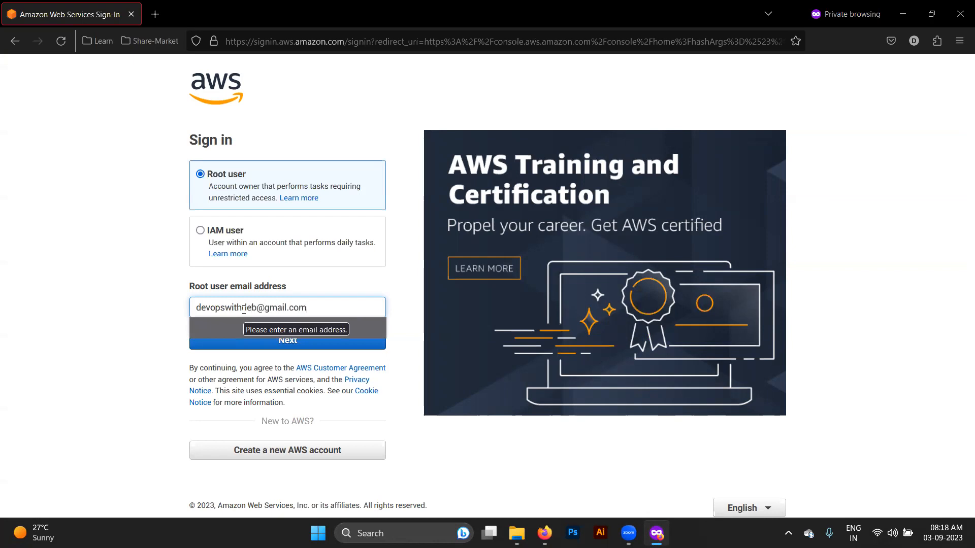
left_click(153, 321)
left_click(311, 342)
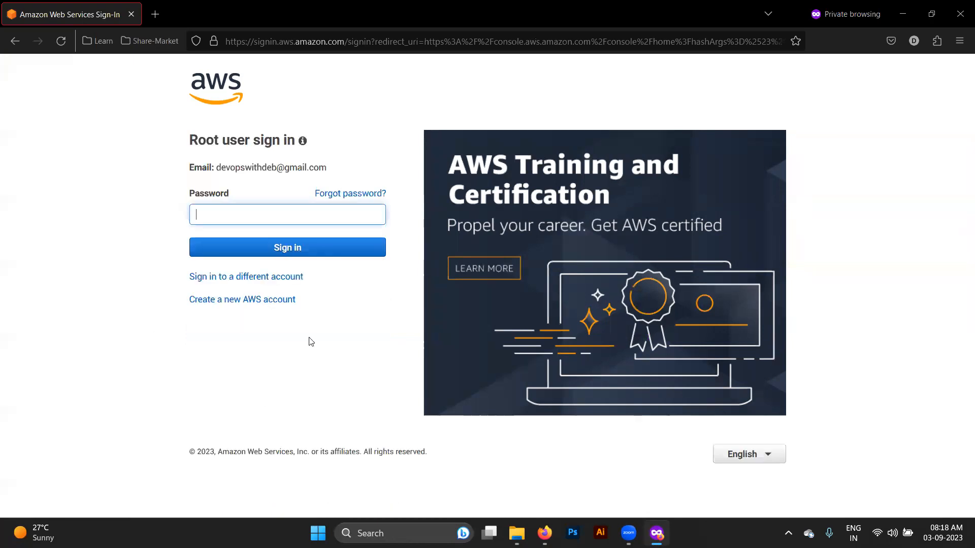
- Type the root account password and sign in
left_click(149, 219)
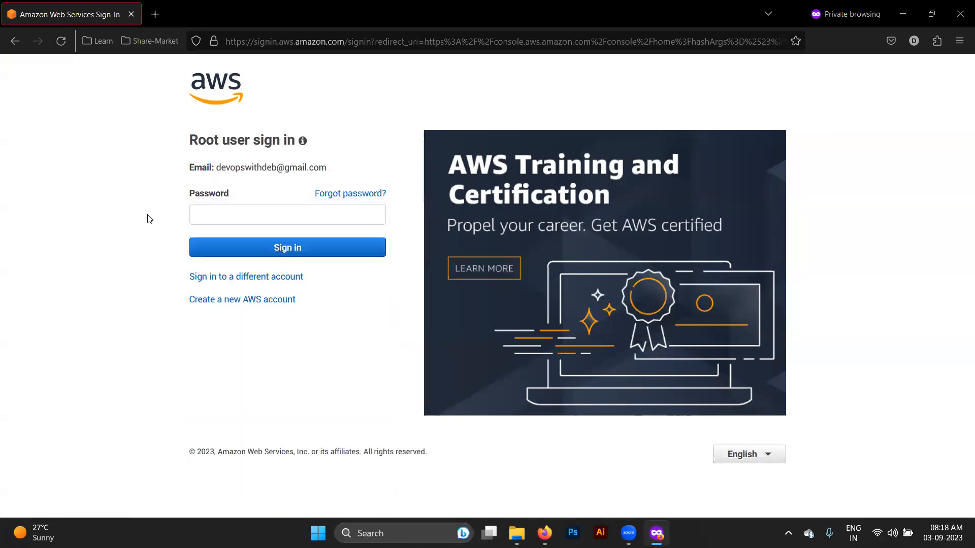
left_click(227, 215)
key("BackSpace")
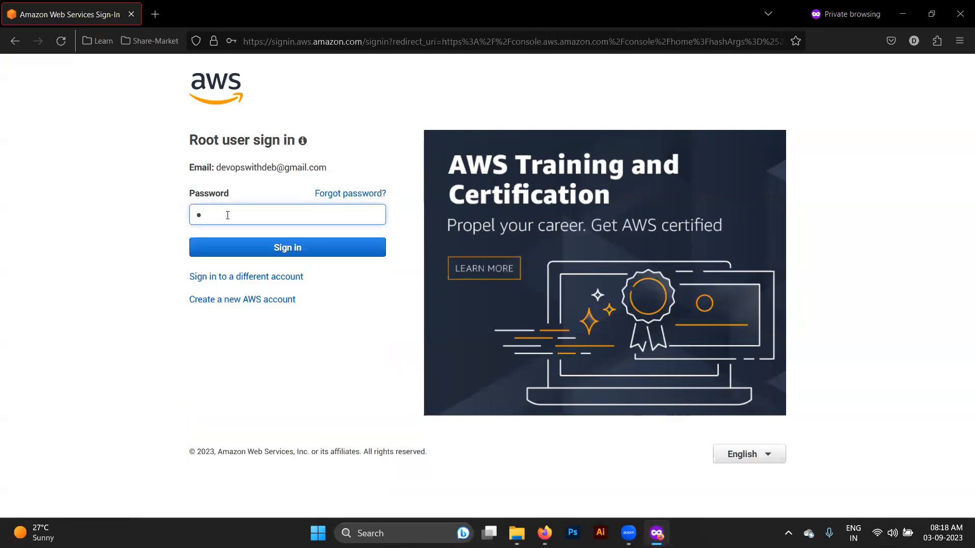
key("Return")
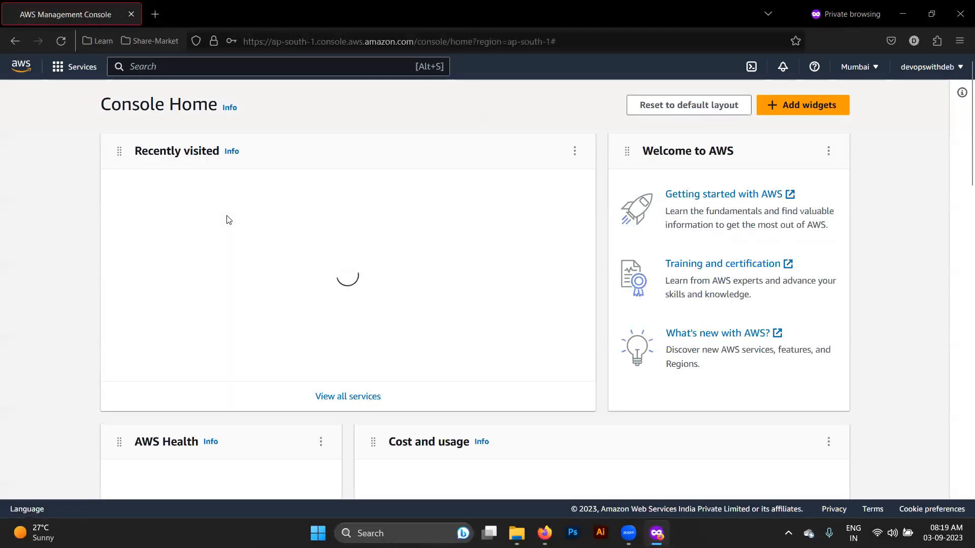
- Search 'iam' and open the IAM service dashboard
left_click(306, 66)
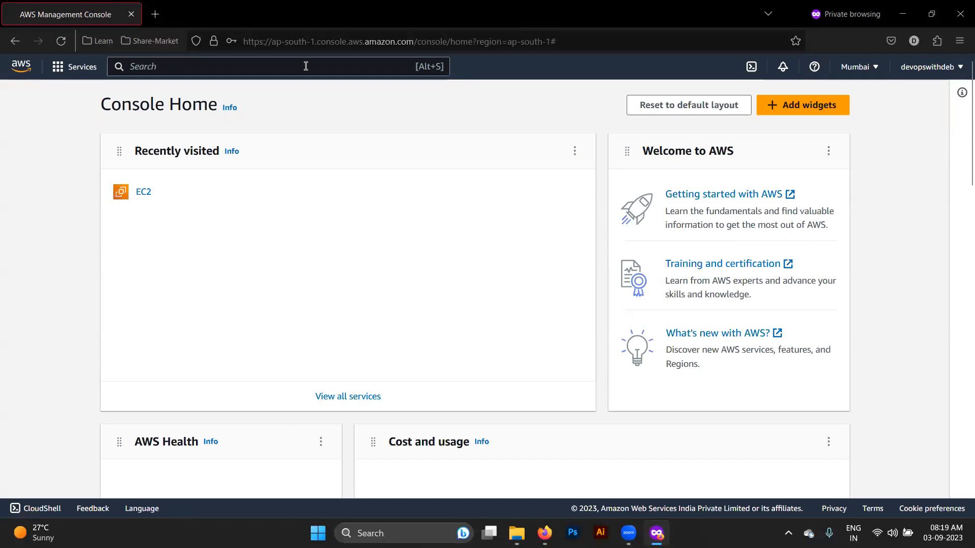
type("iam")
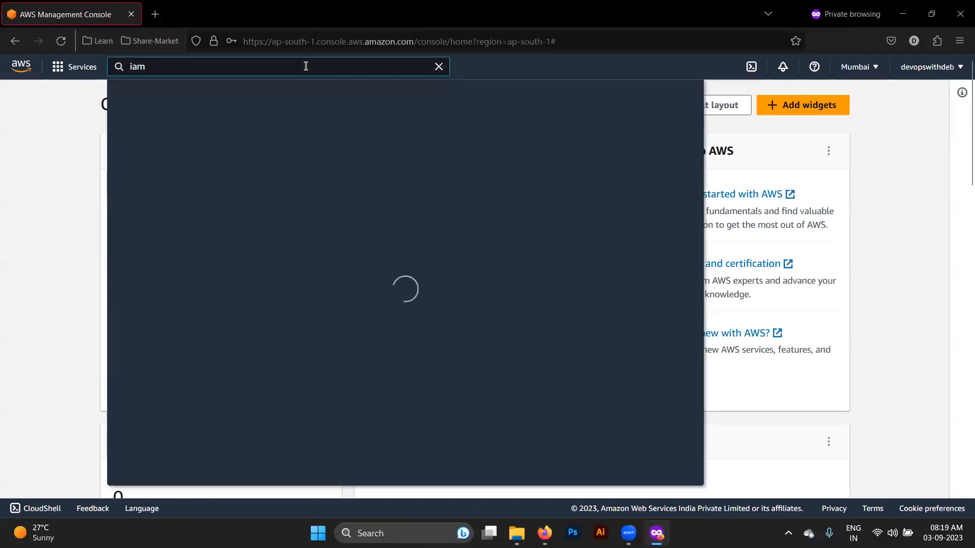
left_click(307, 192)
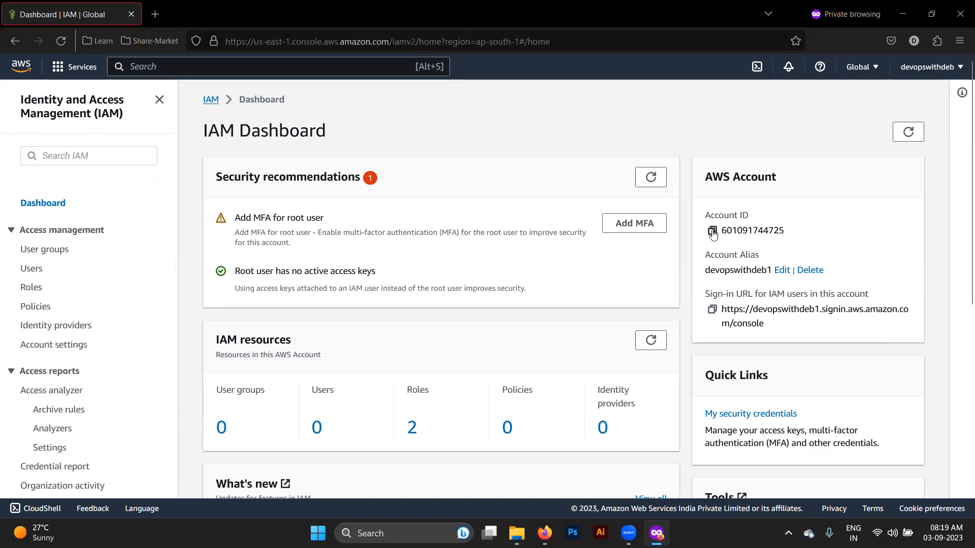
- Inspect the account ID, alias and MFA recommendation, then start Create user from the empty Users list
left_click_drag(782, 232, 721, 235)
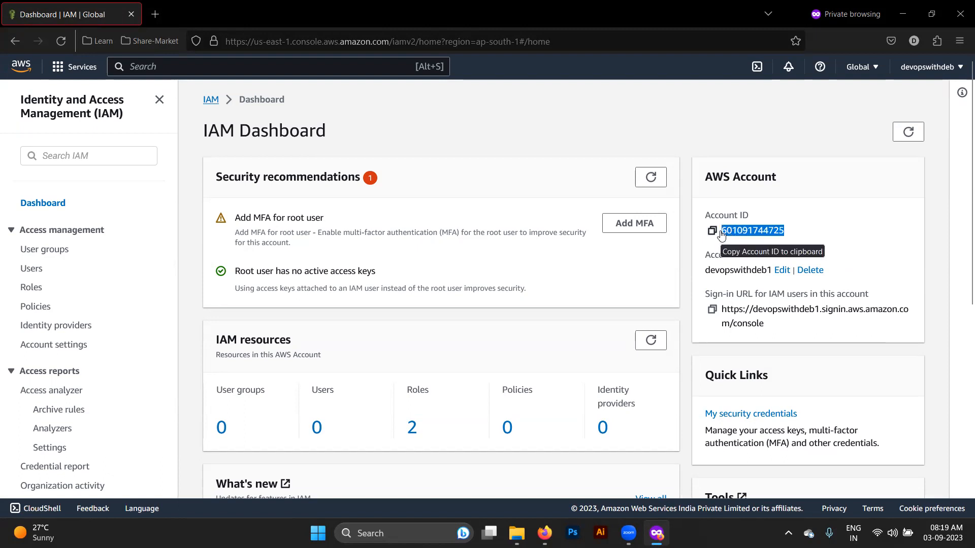
left_click(705, 274)
left_click_drag(705, 274, 770, 274)
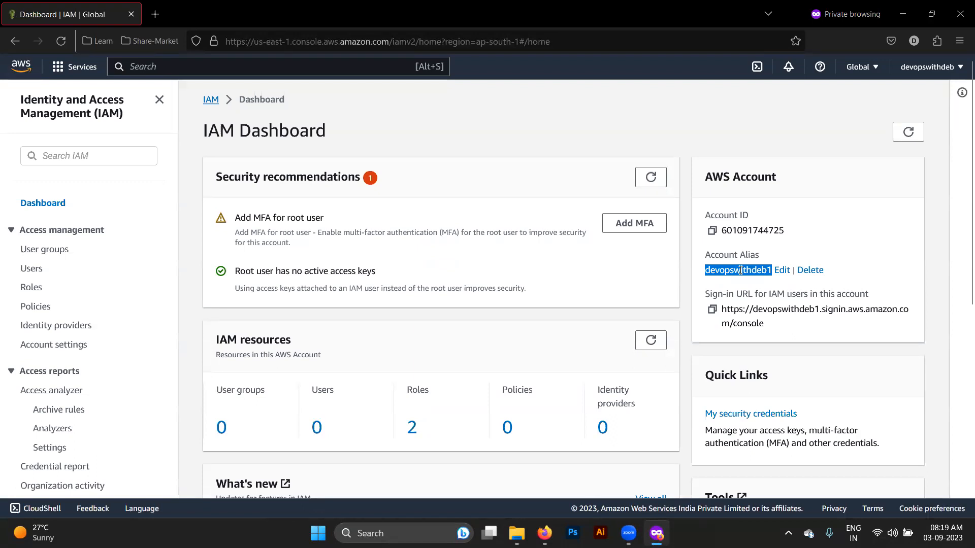
double_click(734, 230)
left_click(440, 253)
left_click_drag(440, 253, 257, 227)
left_click(257, 227)
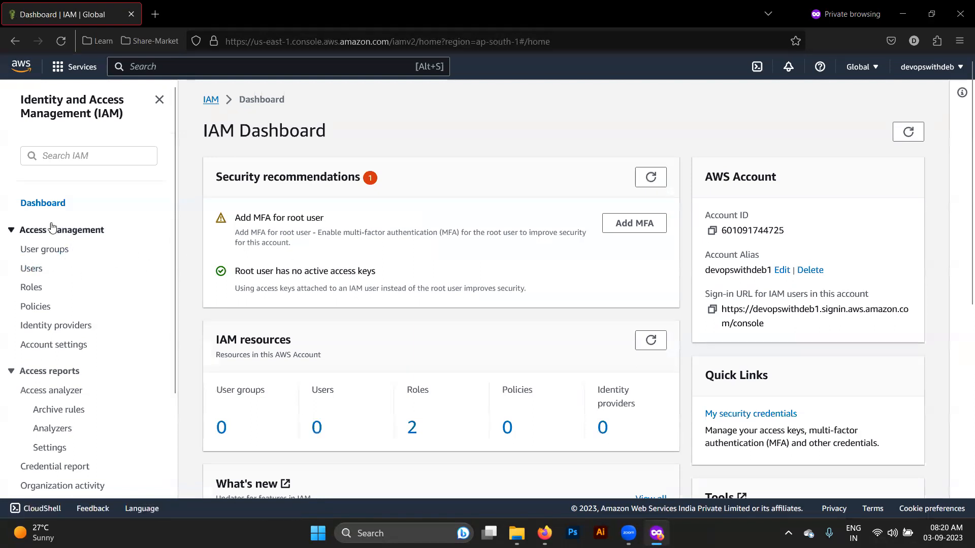
left_click(36, 270)
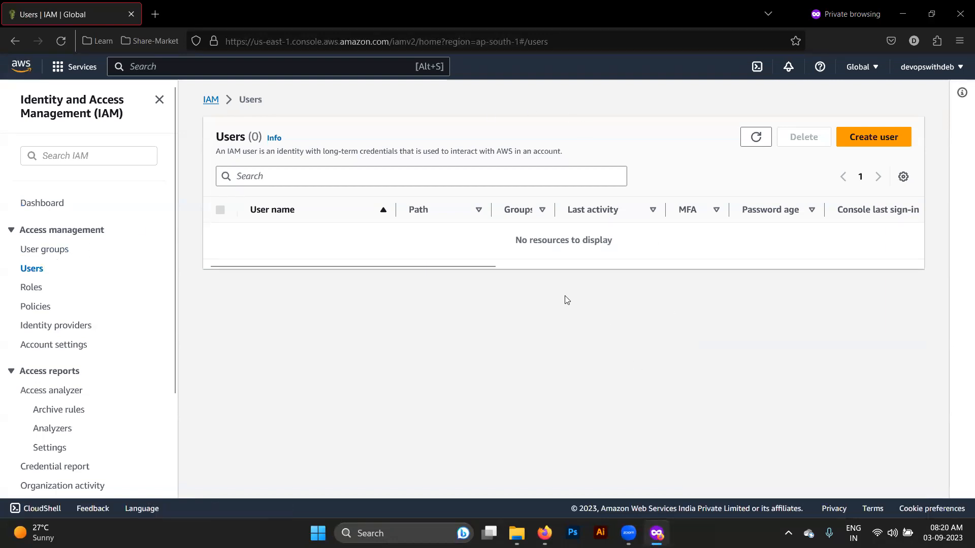
left_click(884, 141)
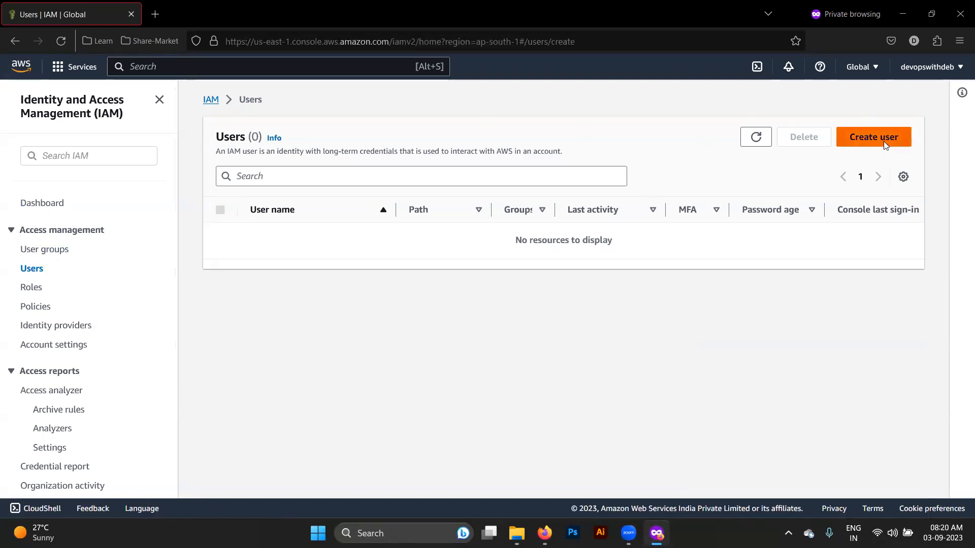
- Name the new user devops with console access and choose the IAM user type, not Identity Center
left_click(288, 242)
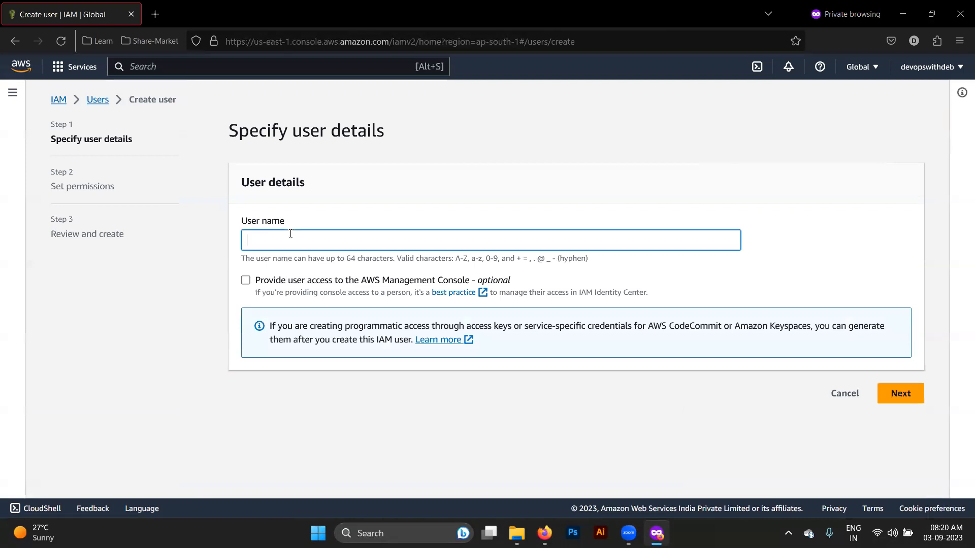
type("devops")
left_click(246, 281)
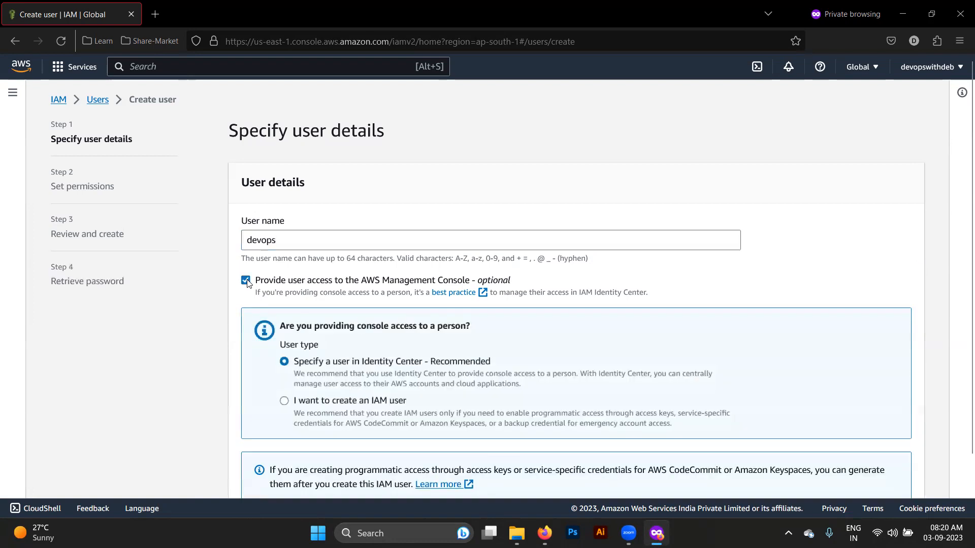
scroll(311, 347, "down", 2)
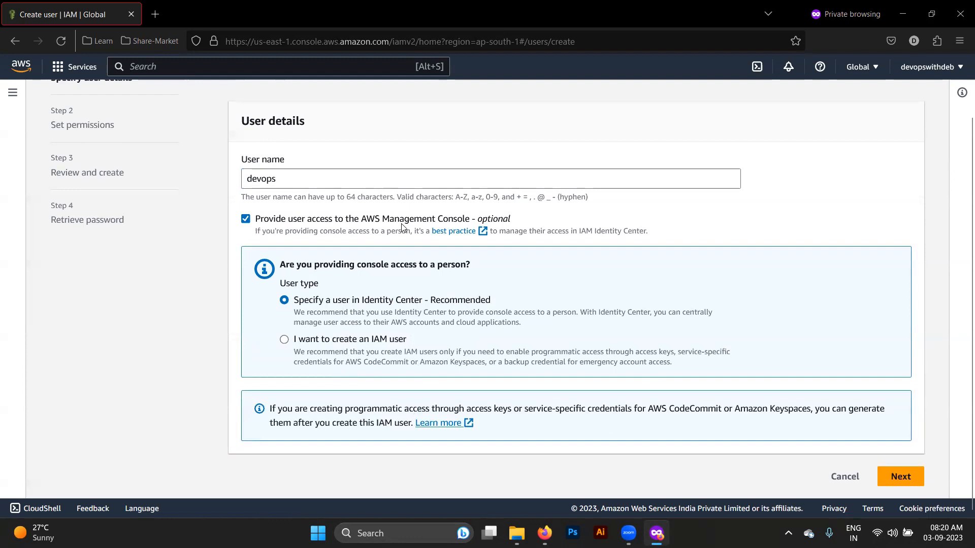
left_click(902, 478)
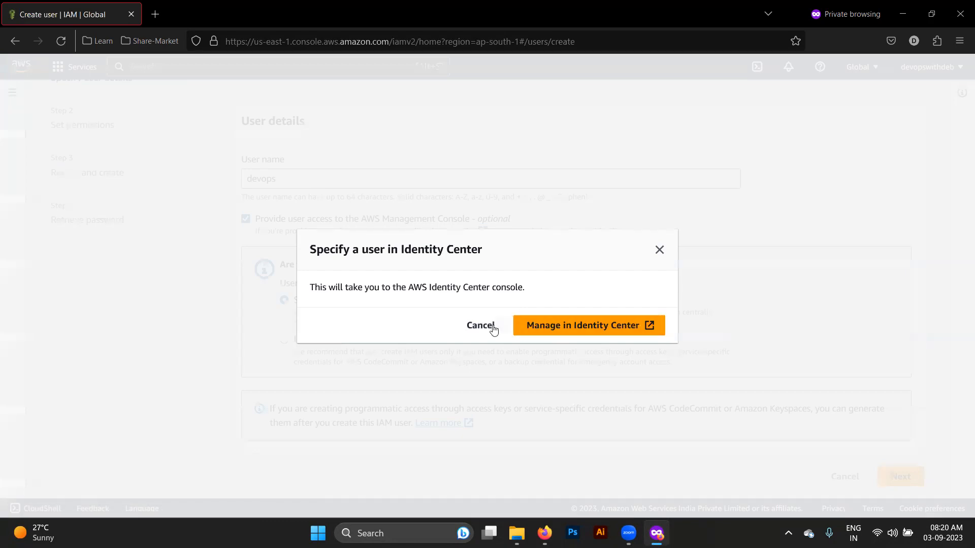
left_click(660, 249)
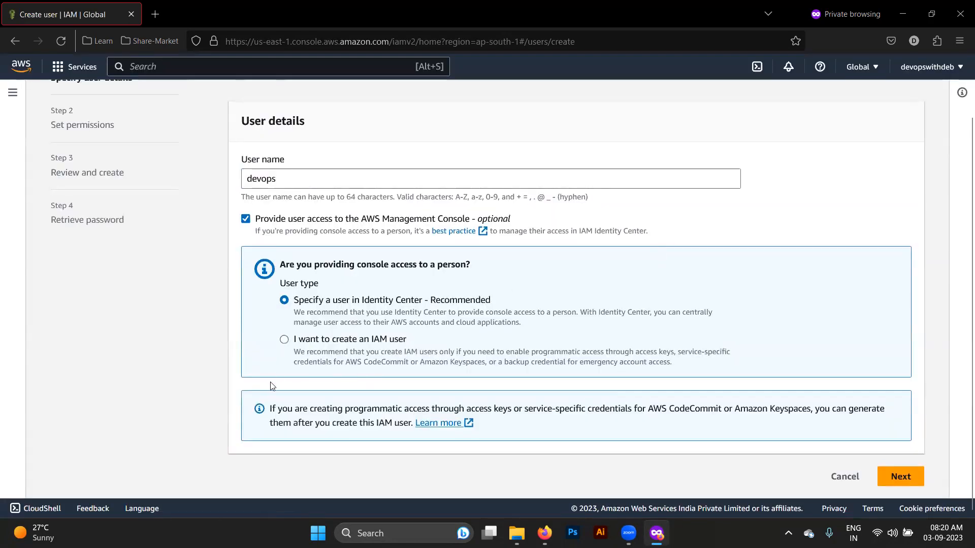
left_click(285, 341)
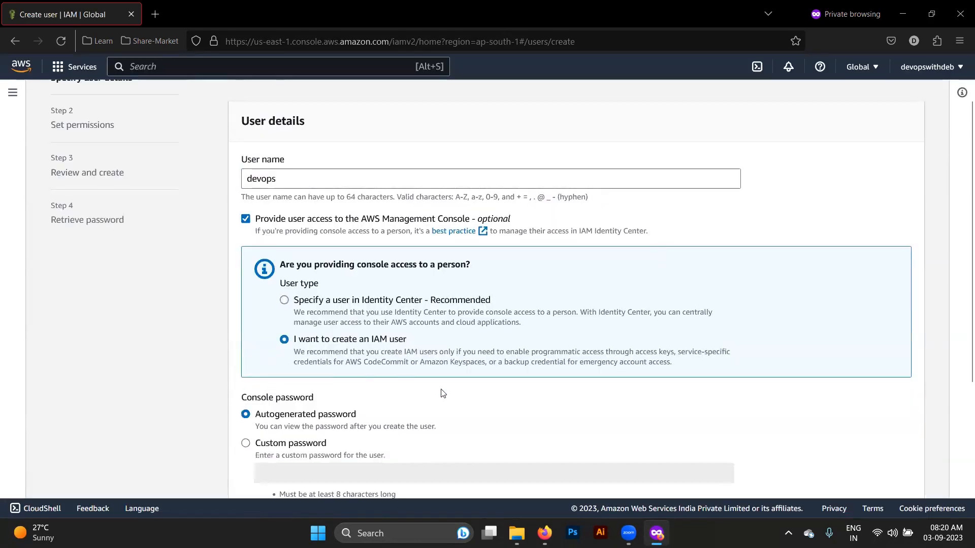
- Choose Custom password and enter an initial console password for devops
scroll(442, 392, "down", 5)
scroll(442, 394, "up", 4)
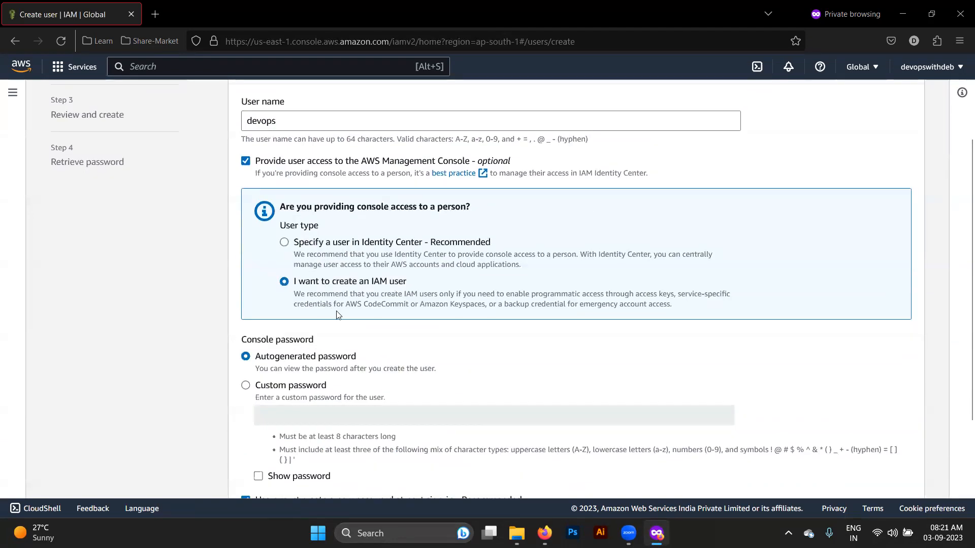
scroll(339, 315, "down", 1)
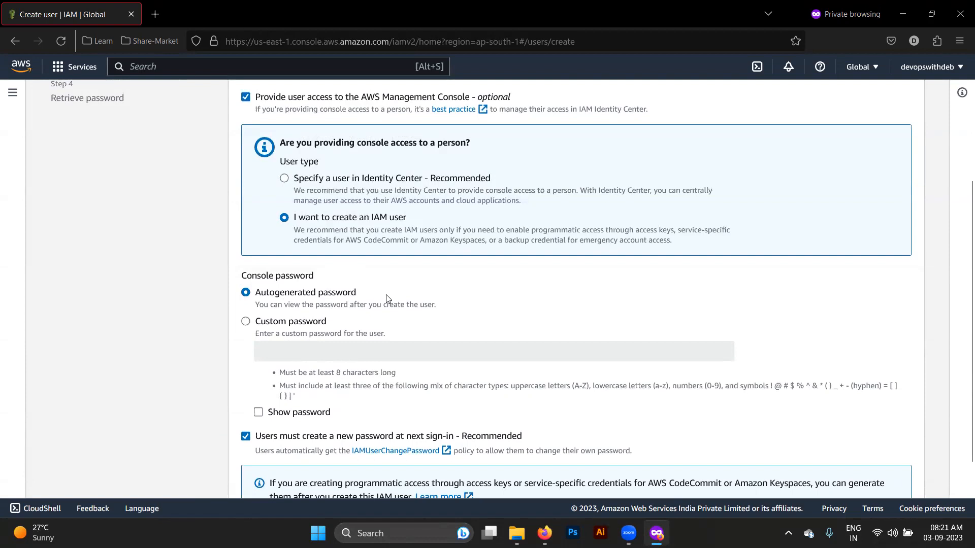
left_click(246, 321)
left_click(309, 345)
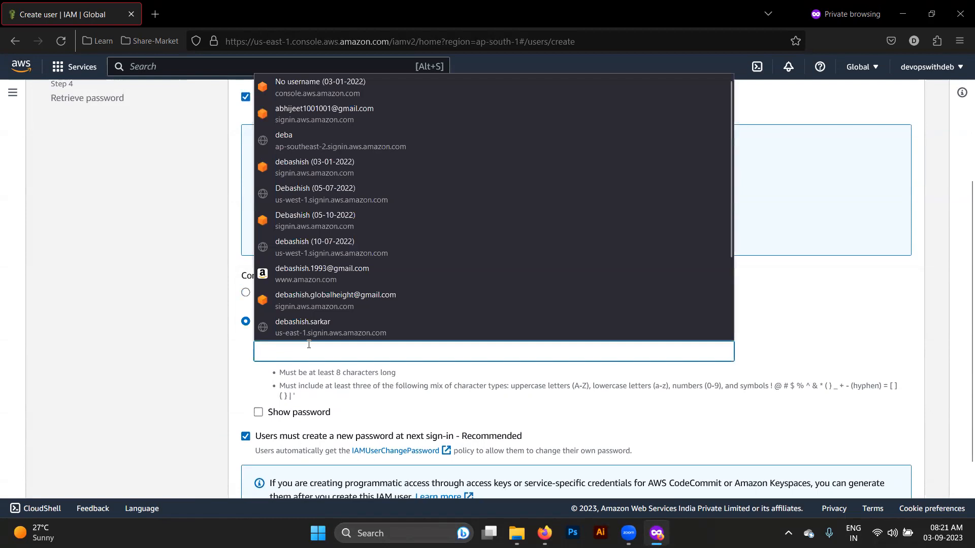
type("••••••")
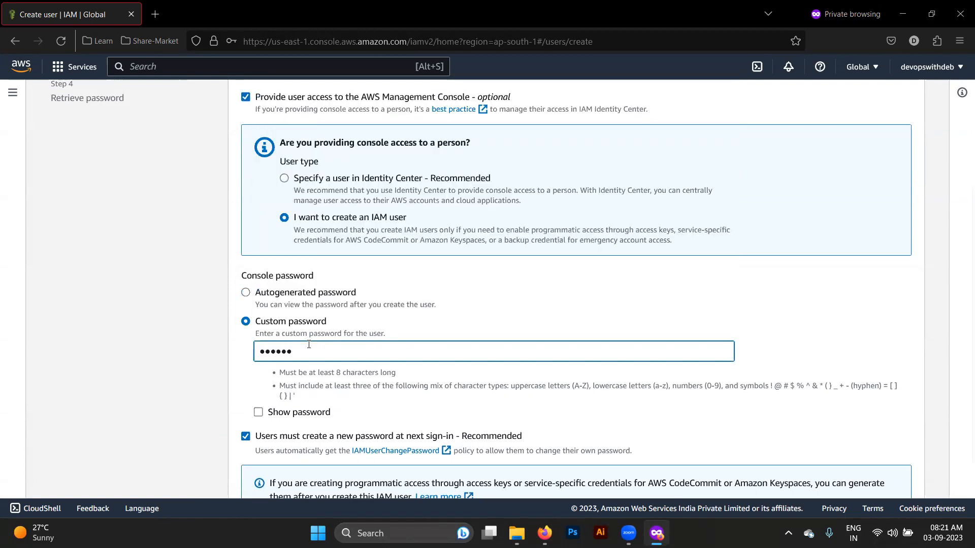
scroll(309, 345, "down", 3)
left_click(276, 386)
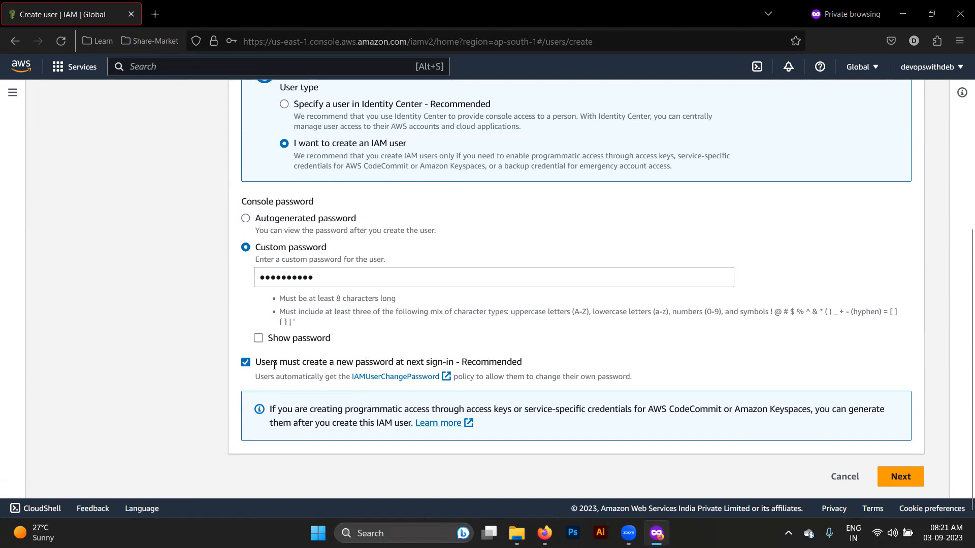
- Retype the custom password, keeping the required reset at next sign-in, and advance to Set permissions
left_click(337, 276)
key("ctrl+a")
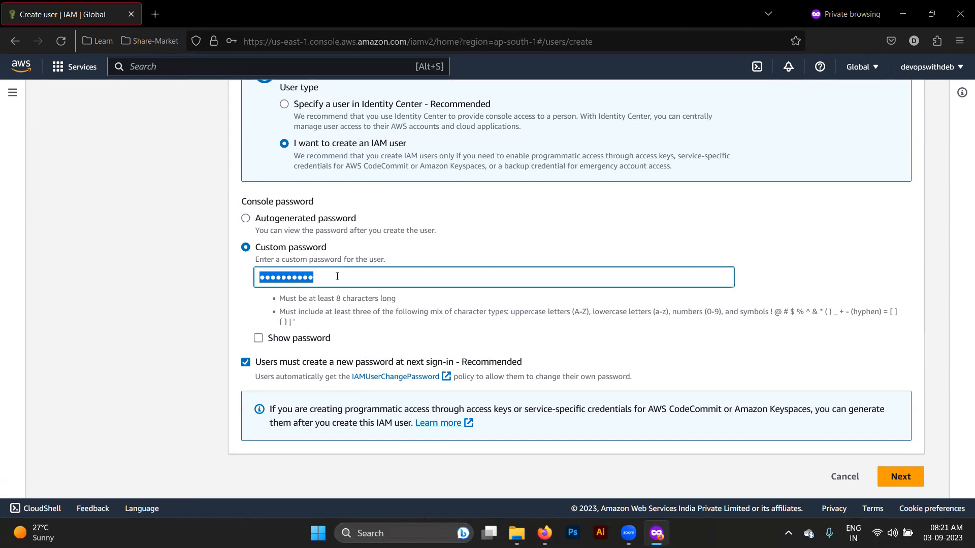
type("••••")
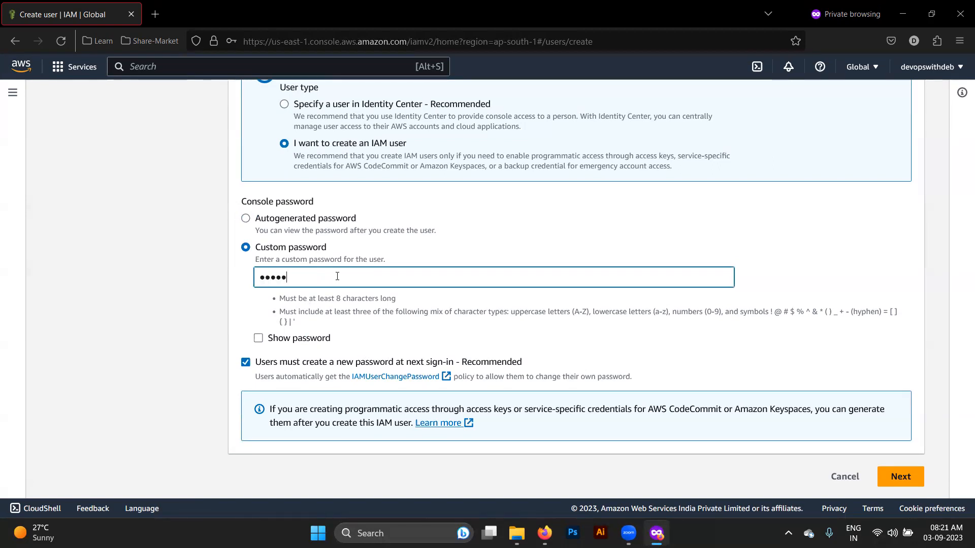
key("BackSpace")
key("BackSpace")
type("••••••")
key("BackSpace")
key("BackSpace")
type("•••••••")
left_click(568, 339)
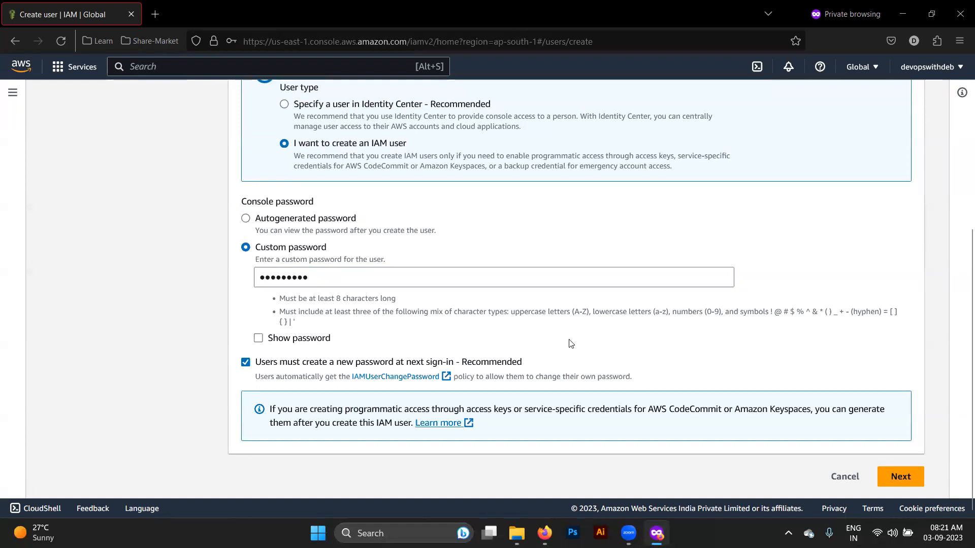
left_click(903, 476)
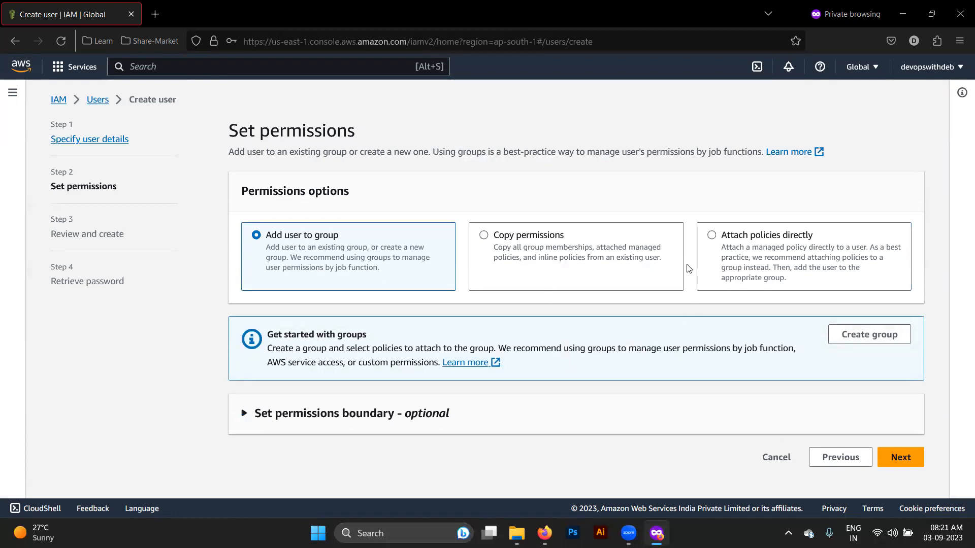
- Advance from Set permissions to the Review and create step
left_click(909, 458)
- Review the devops summary, highlighting the required password reset and the IAMUserChangePassword policy
scroll(864, 455, "down", 2)
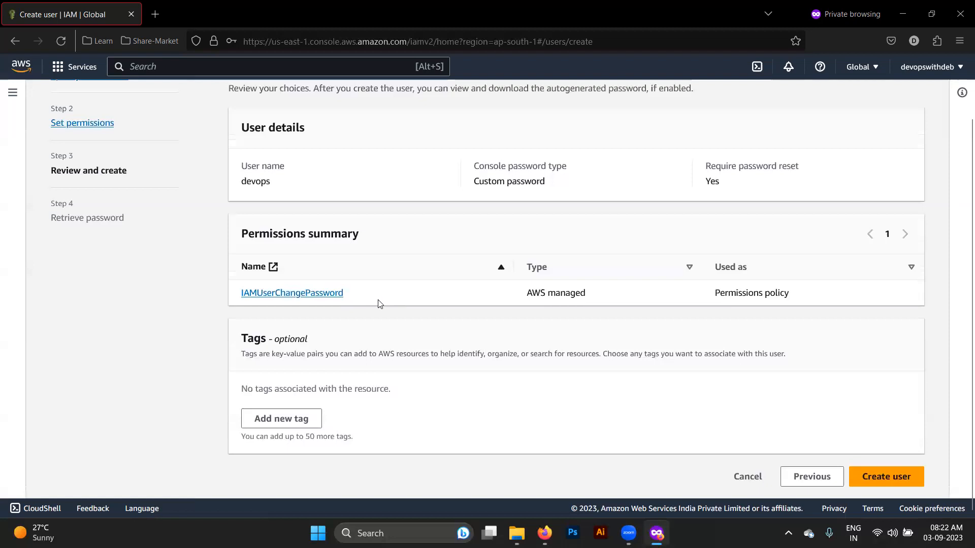
left_click_drag(357, 303, 242, 295)
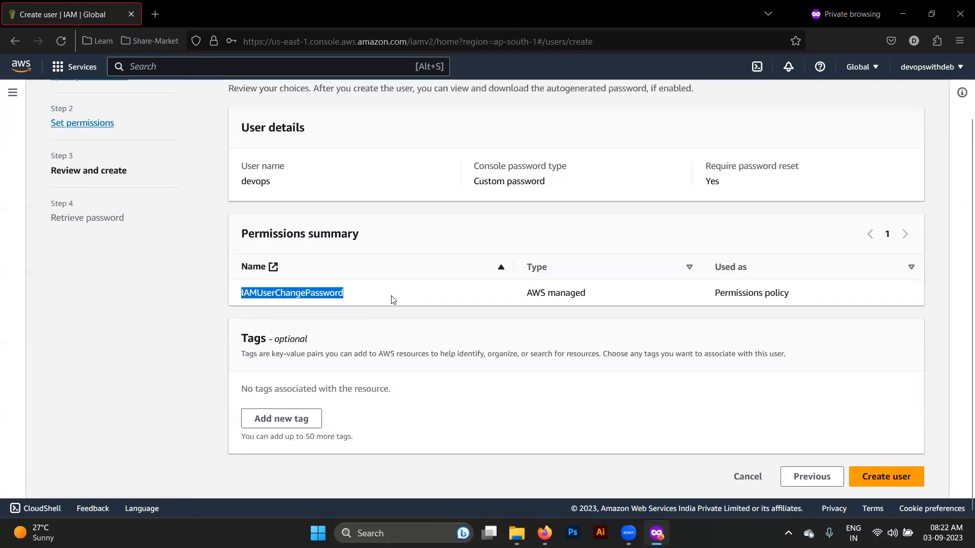
scroll(392, 300, "up", 2)
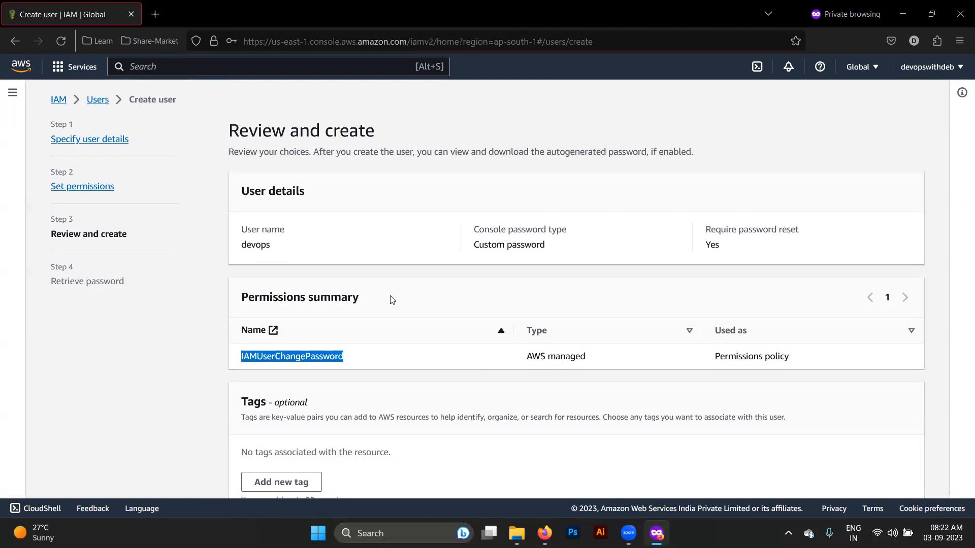
double_click(730, 250)
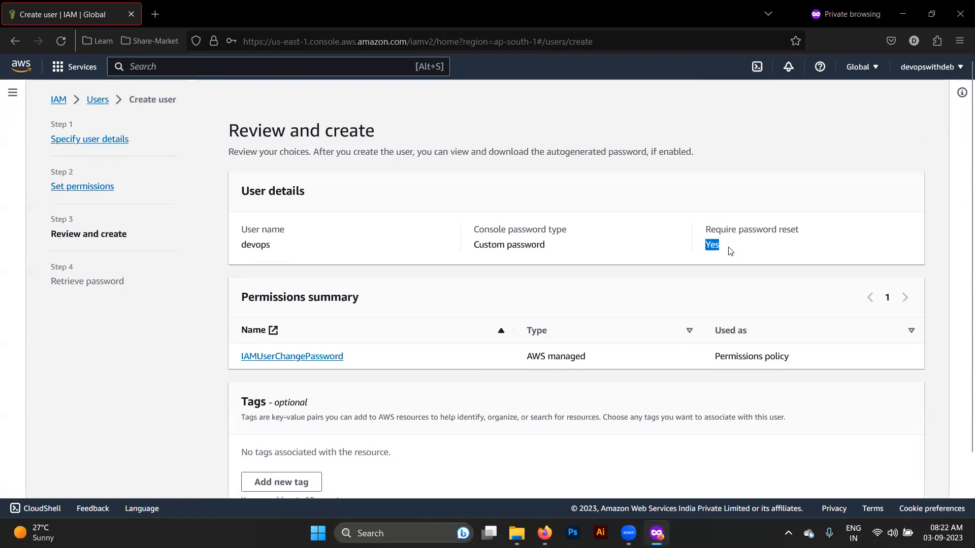
double_click(370, 357)
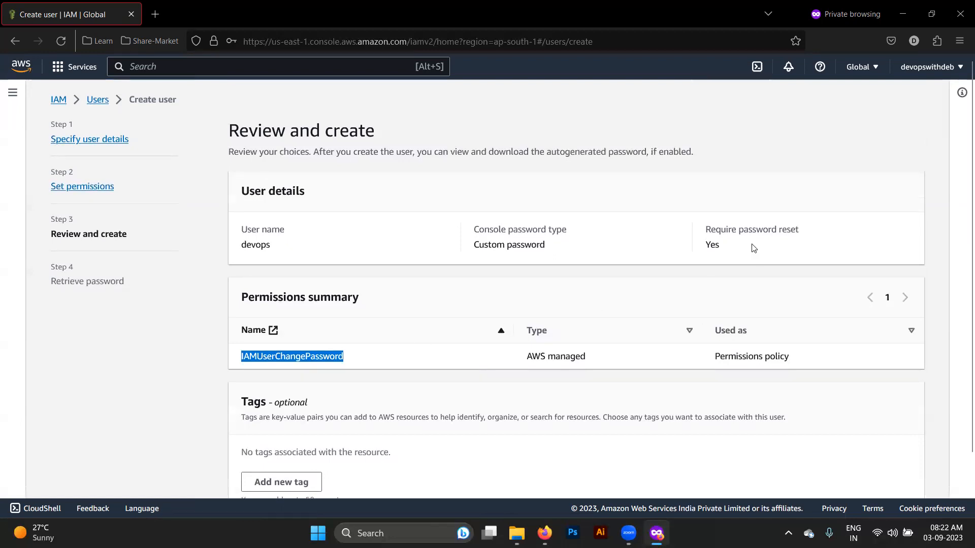
scroll(711, 246, "down", 2)
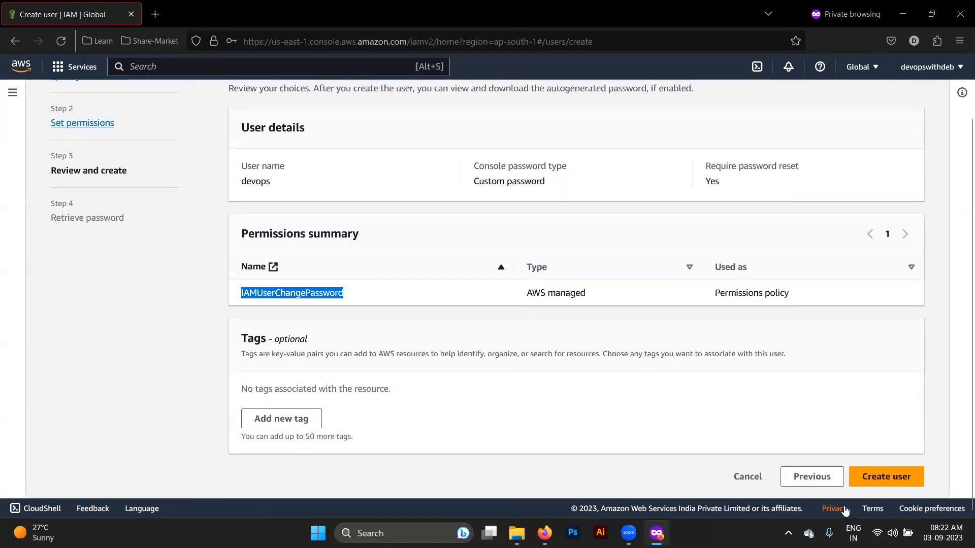
left_click(828, 477)
left_click(829, 460)
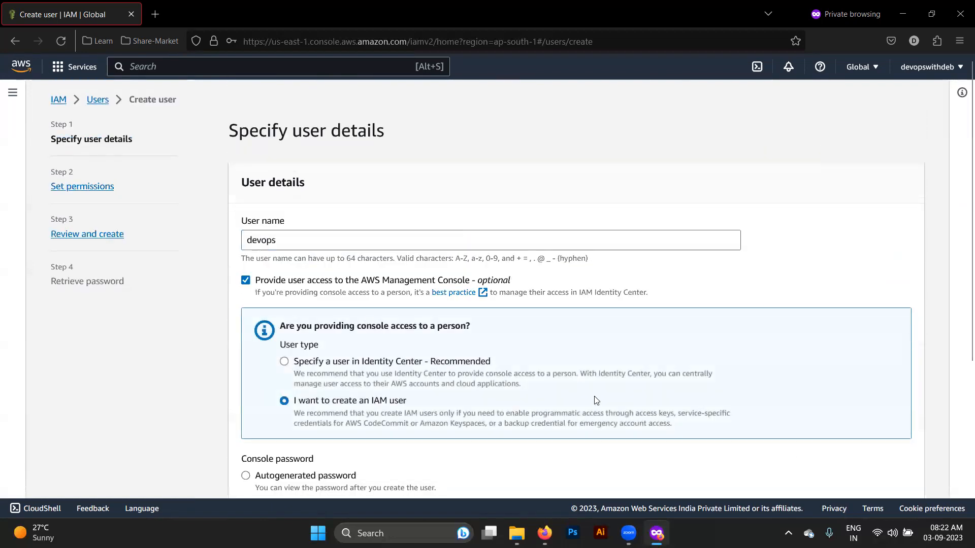
scroll(559, 330, "down", 4)
left_click(247, 363)
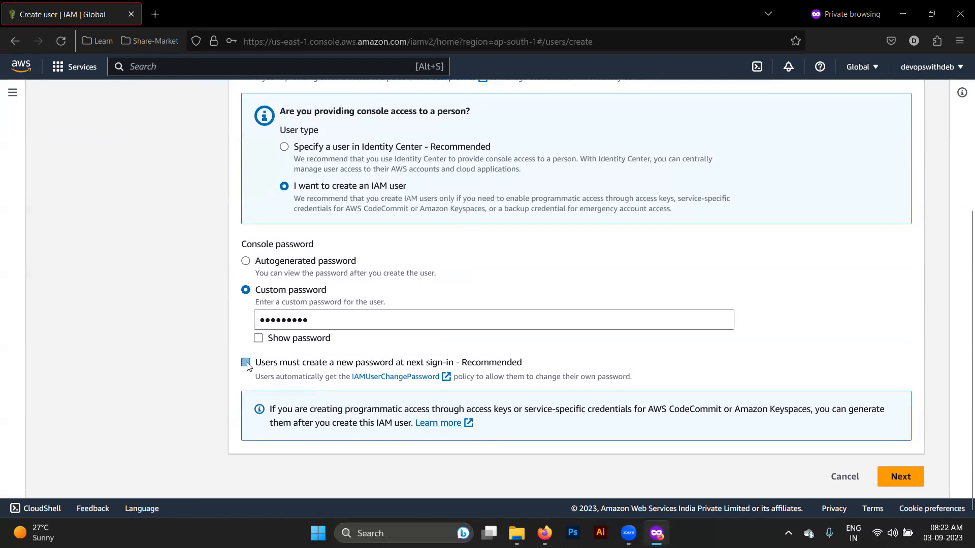
left_click(902, 483)
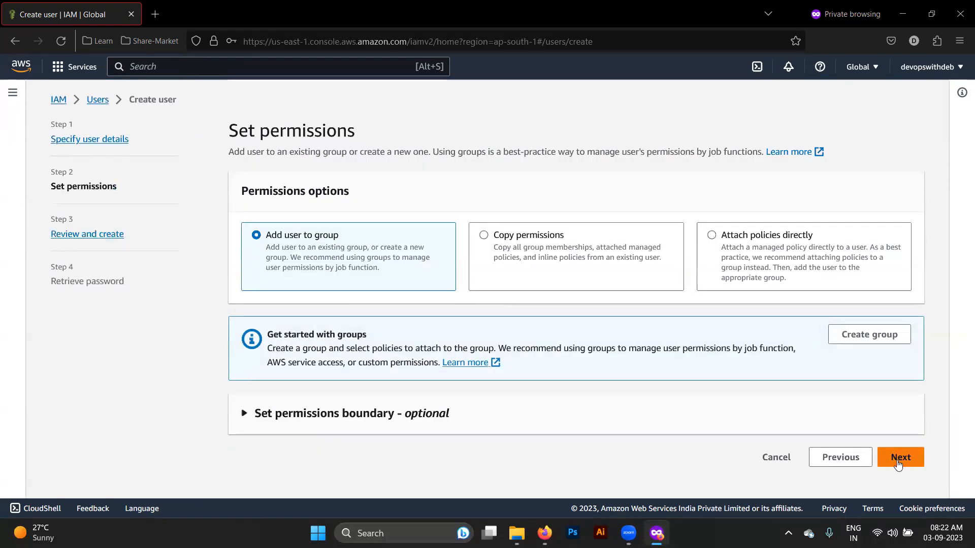
left_click(899, 458)
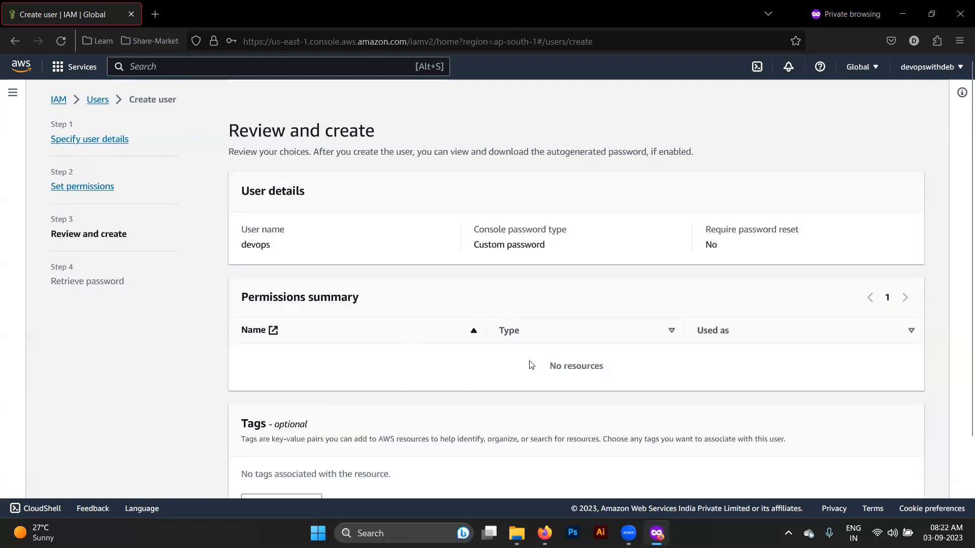
double_click(710, 256)
scroll(710, 258, "down", 2)
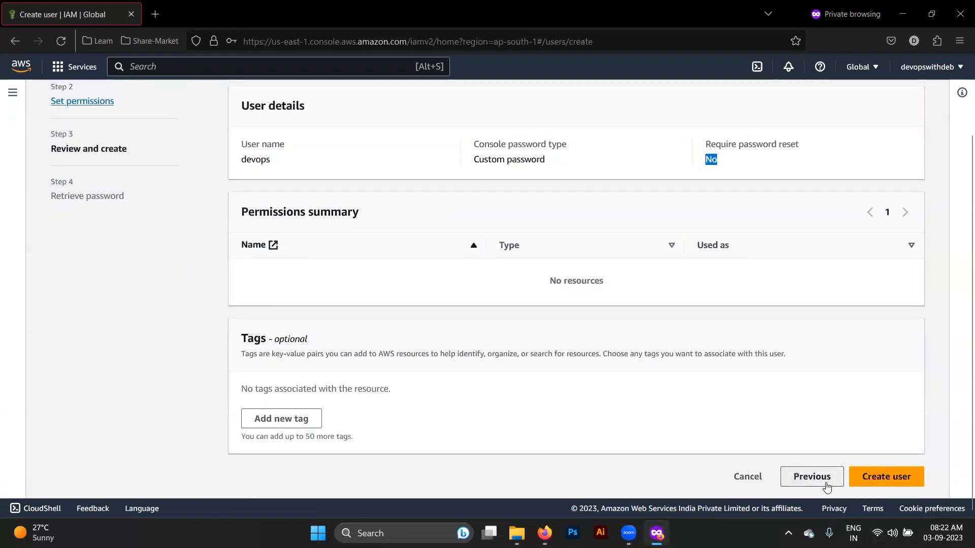
left_click(825, 485)
left_click(838, 461)
scroll(517, 421, "down", 5)
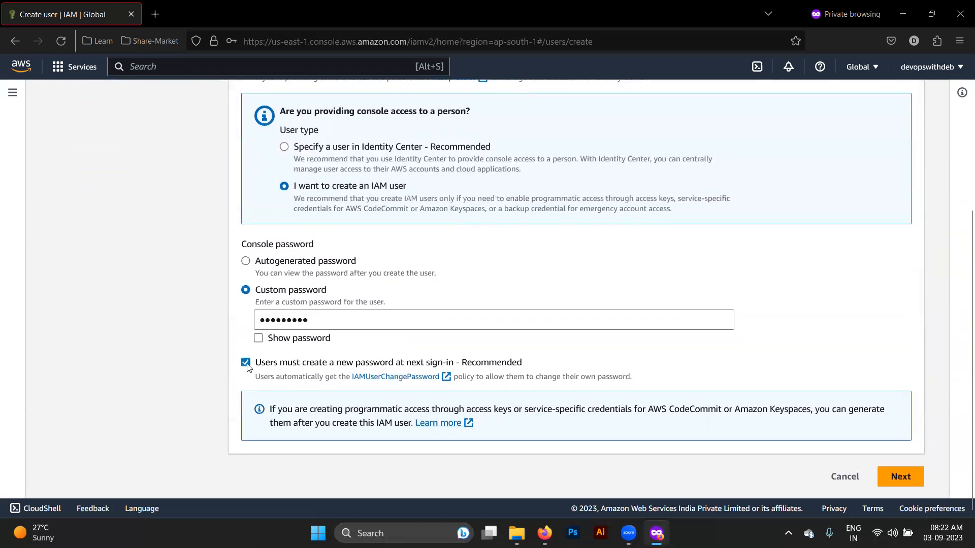
left_click(906, 481)
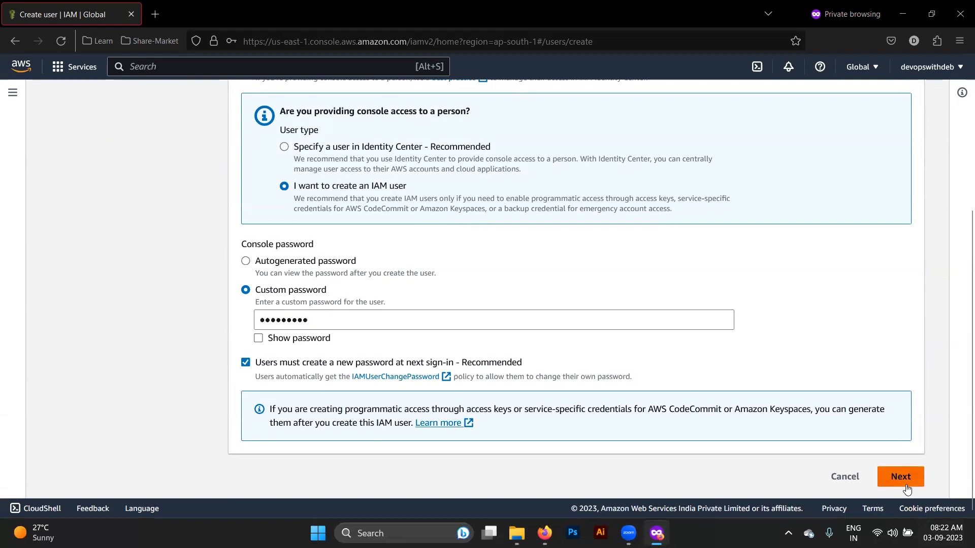
left_click(900, 462)
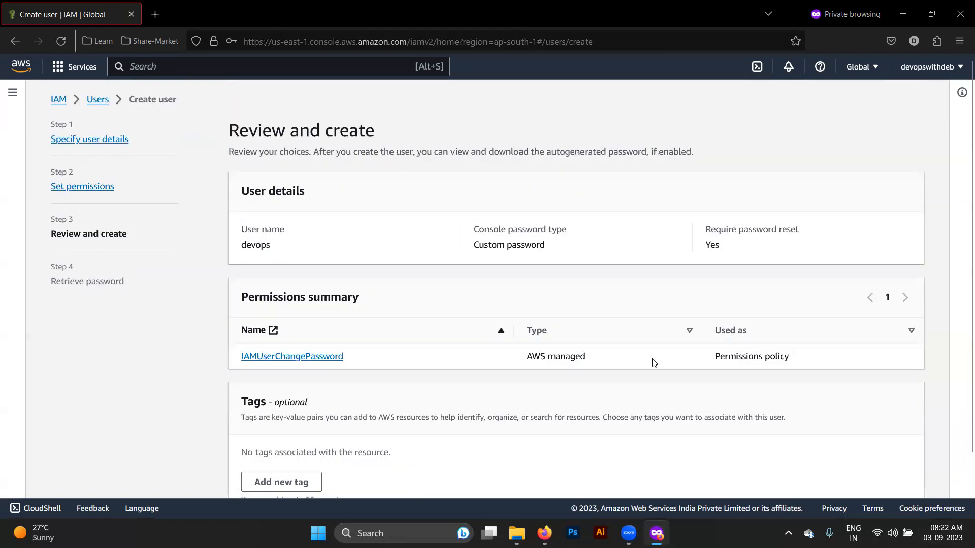
scroll(630, 330, "down", 3)
left_click(874, 476)
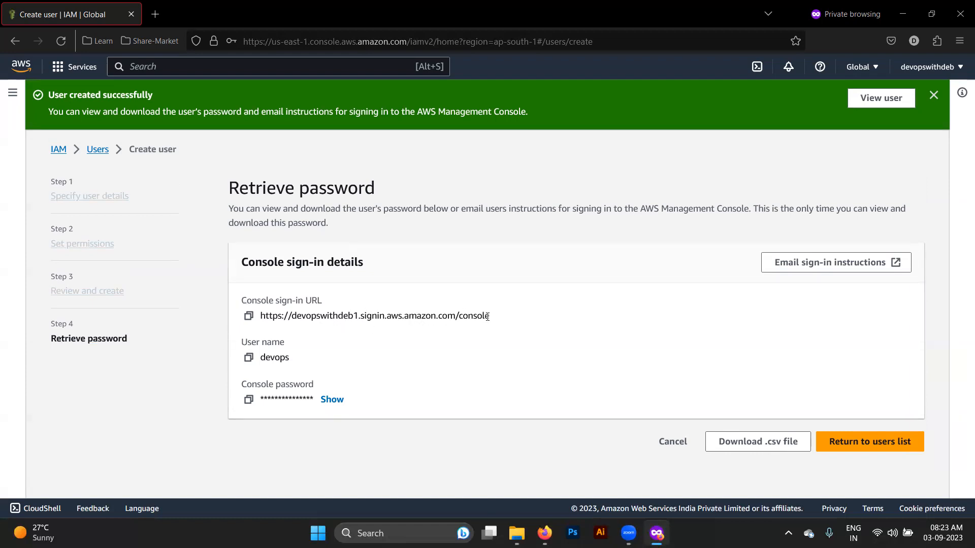
- Select the console sign-in URL shown on the Retrieve password page
left_click_drag(490, 316, 301, 315)
triple_click(338, 316)
left_click(339, 317)
- Return to the users list, confirming to skip viewing the devops password
left_click(674, 442)
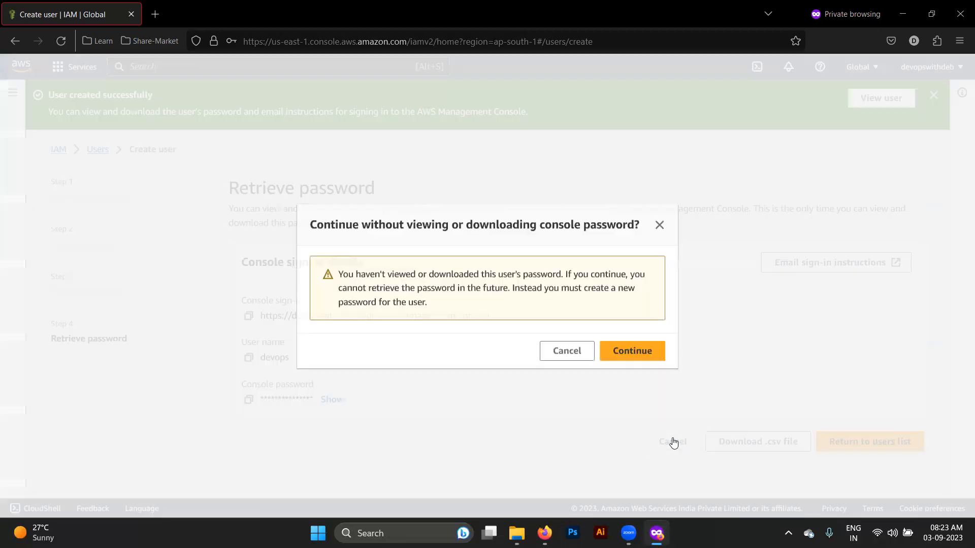
left_click(571, 350)
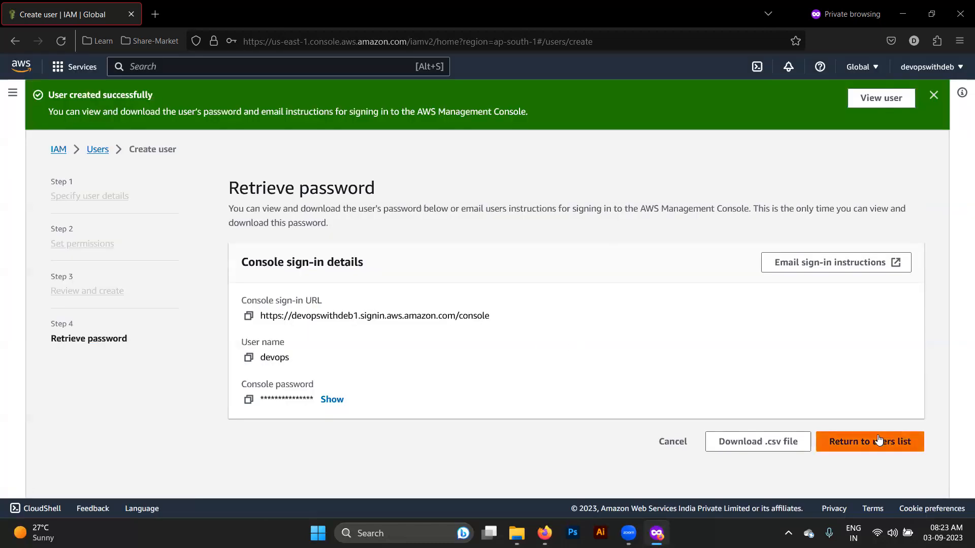
left_click(881, 441)
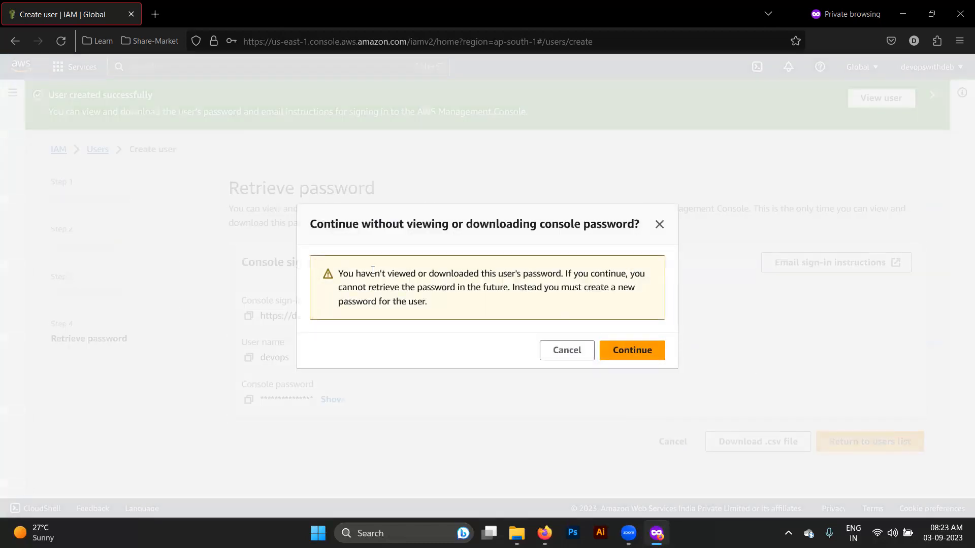
left_click(631, 350)
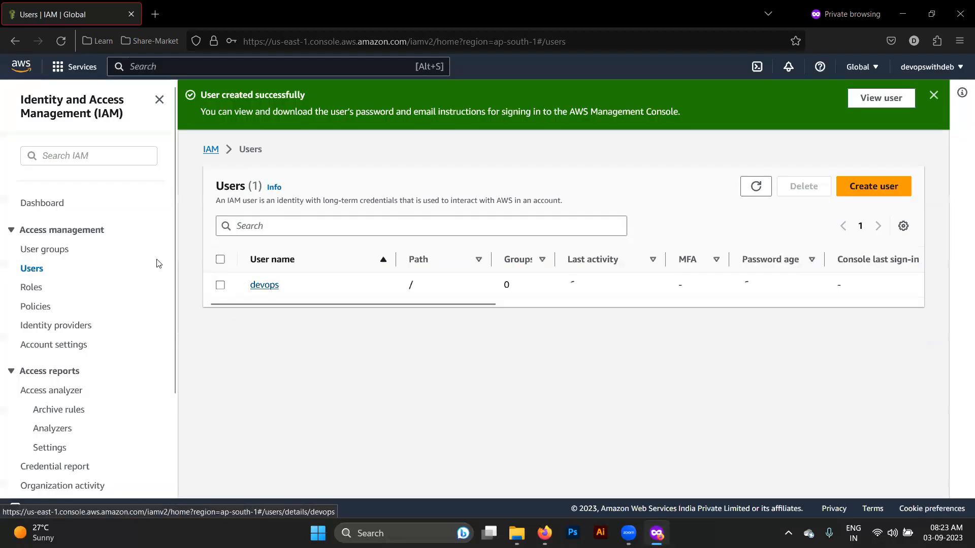
- Go to the IAM dashboard and sign out of the root account
left_click(53, 205)
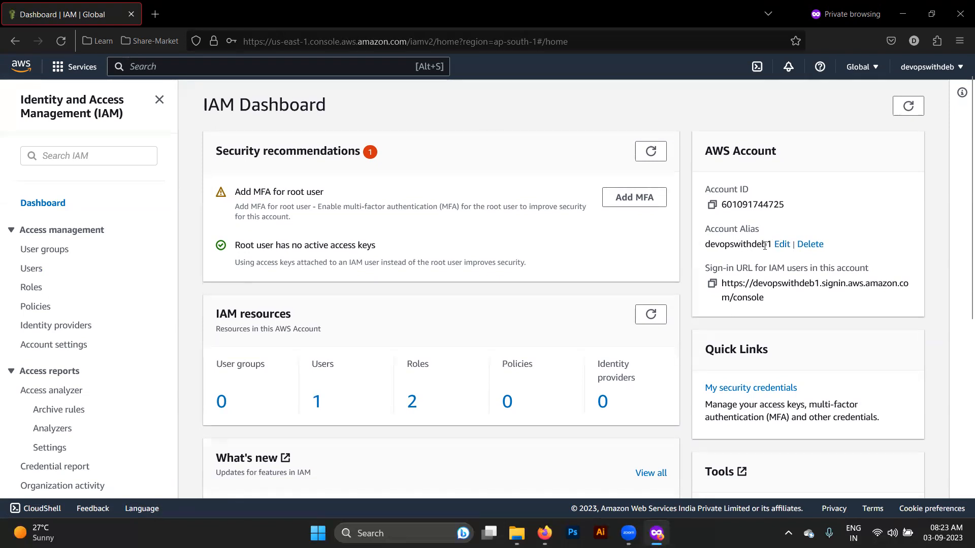
left_click(927, 66)
left_click(927, 307)
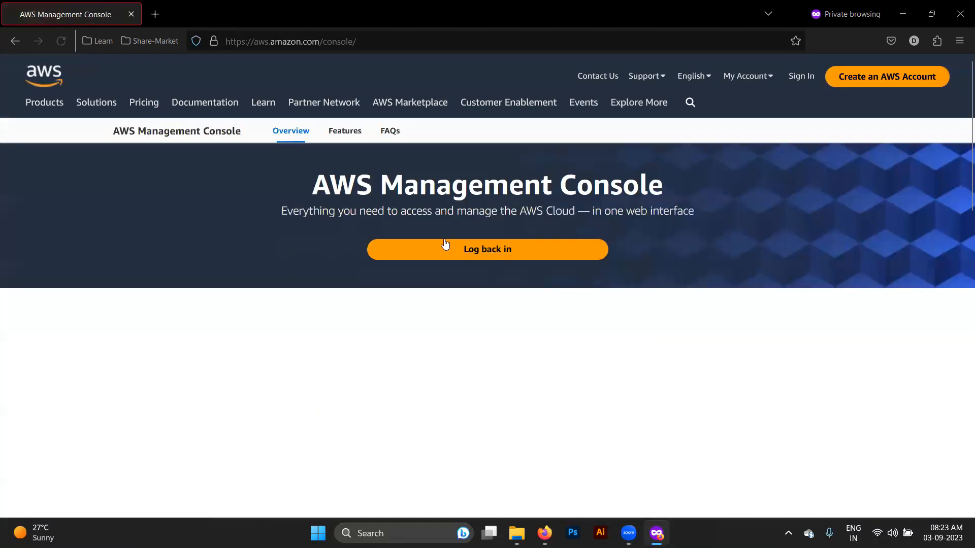
- Choose IAM user sign-in and enter the account alias devopswithdeb1
left_click(445, 245)
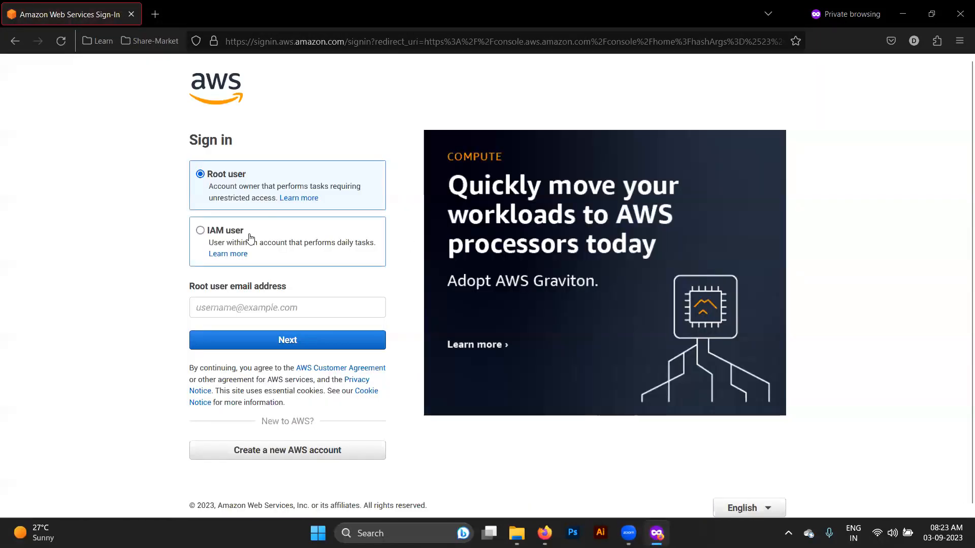
left_click(250, 237)
left_click(243, 302)
left_click(145, 303)
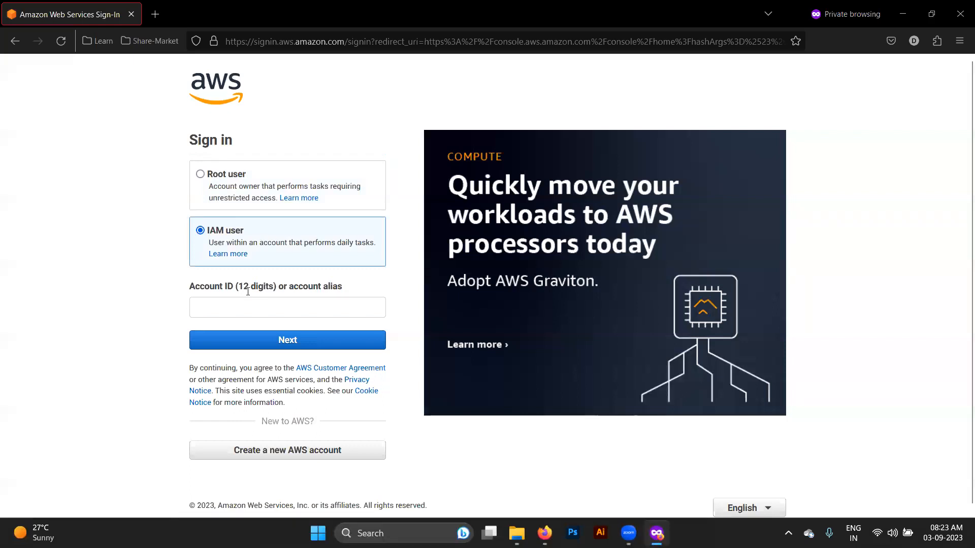
left_click(305, 308)
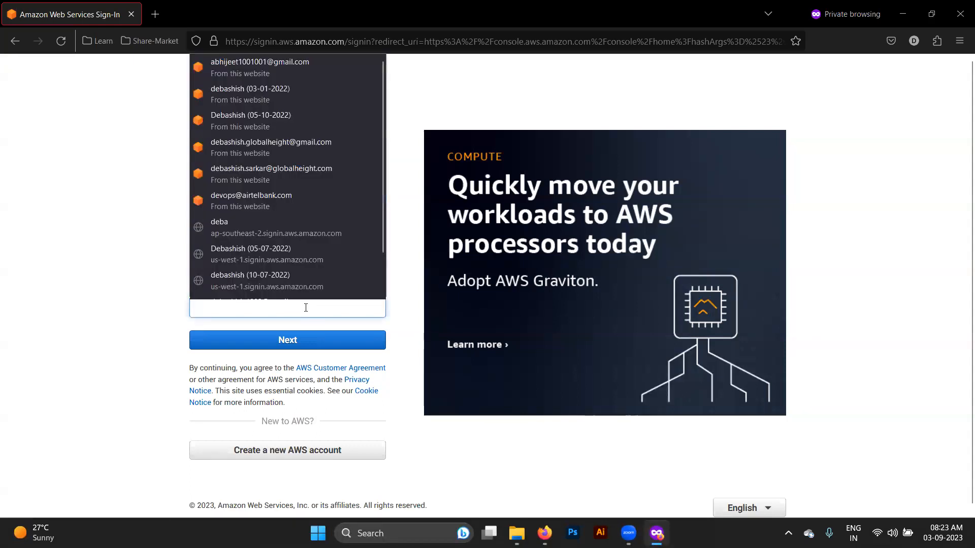
left_click(88, 282)
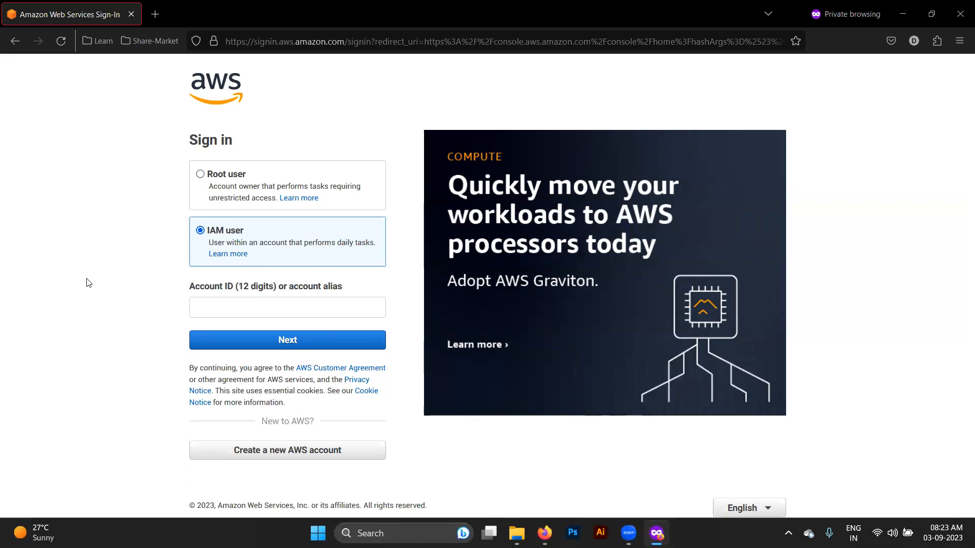
left_click(219, 310)
type("de")
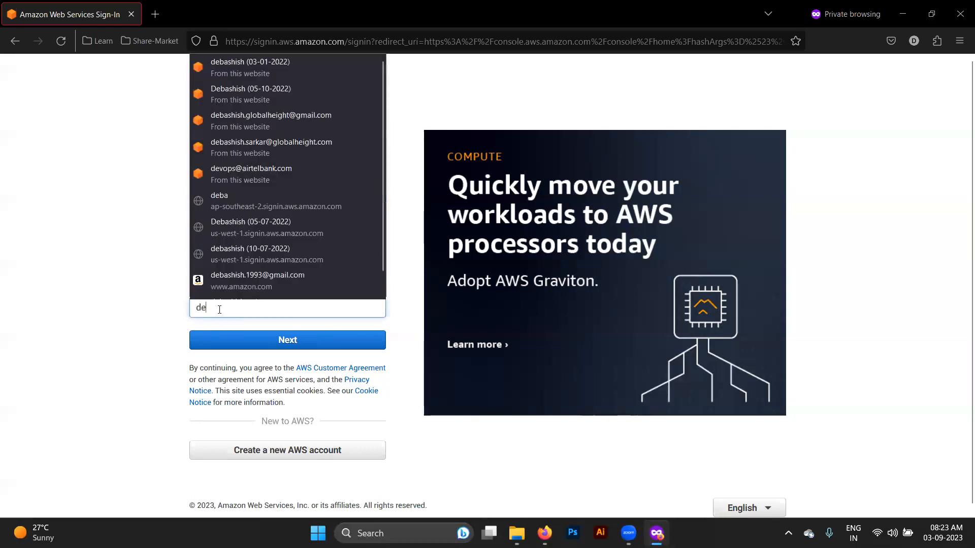
type("vopswithdeb1")
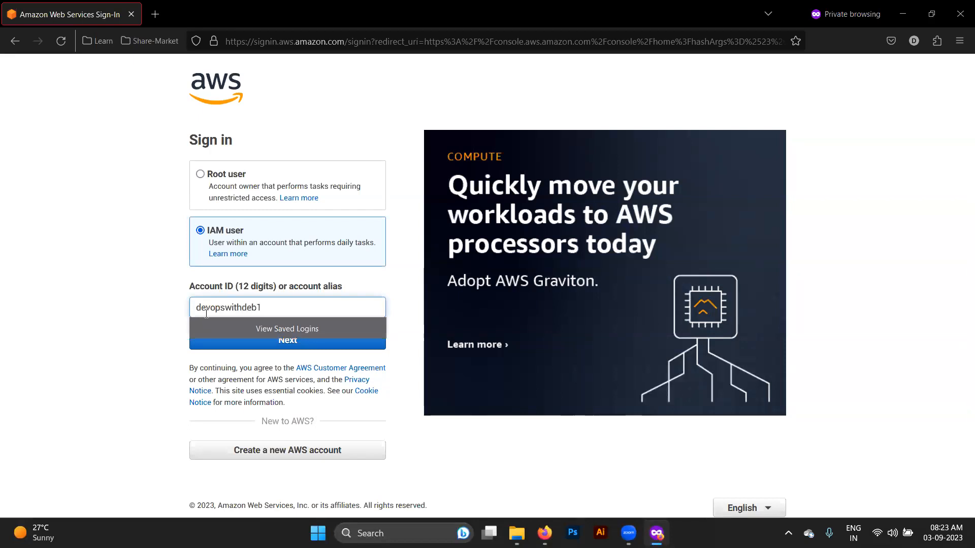
left_click(136, 326)
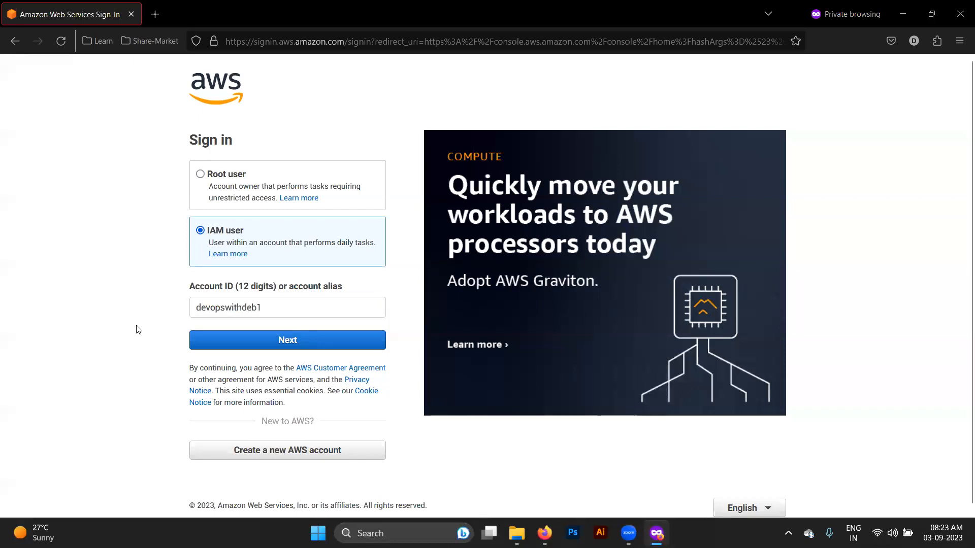
left_click(268, 340)
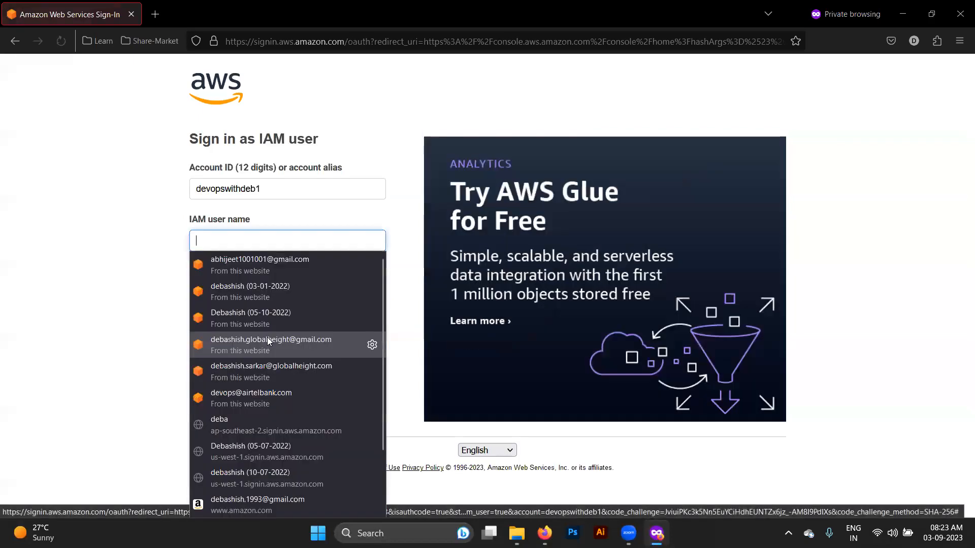
- Sign in with user name devops and its temporary password
type("devi")
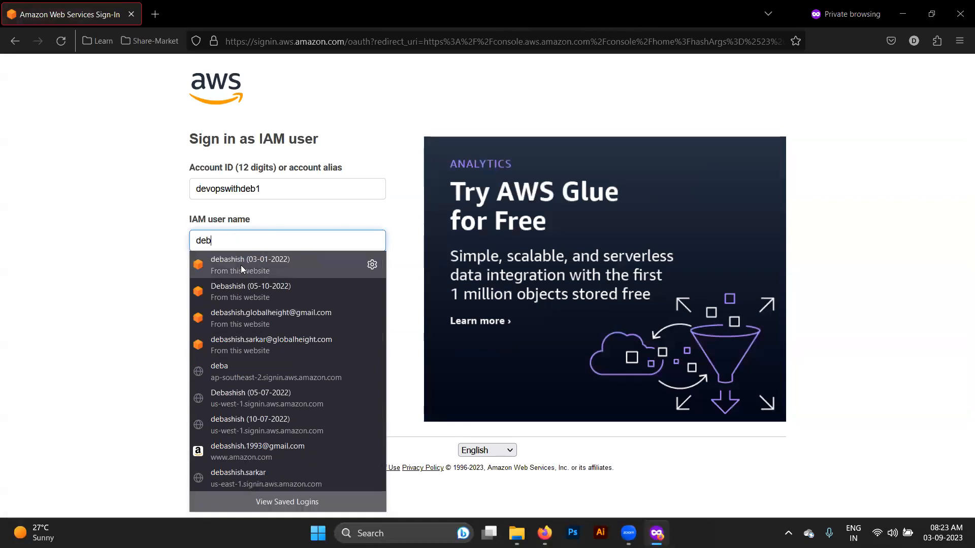
key("BackSpace")
type("ops")
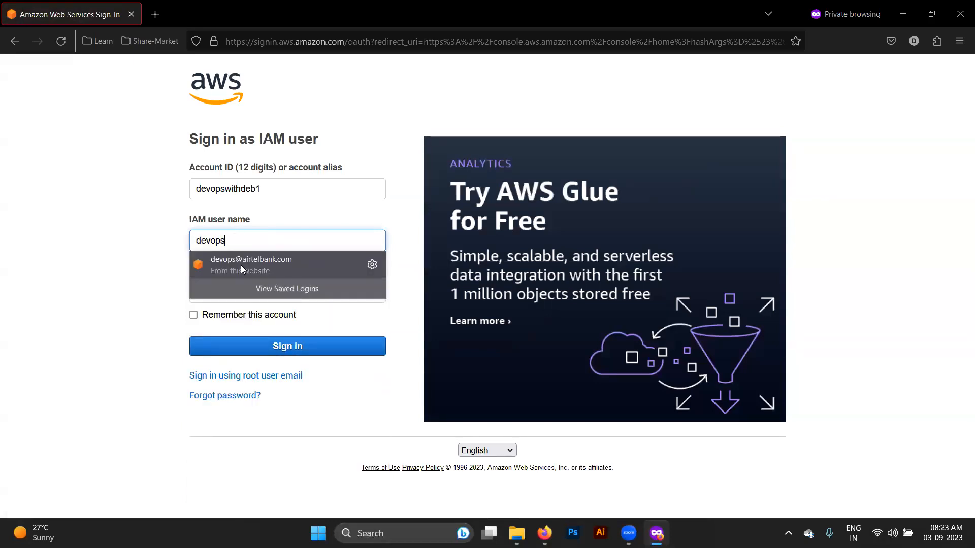
key("Tab")
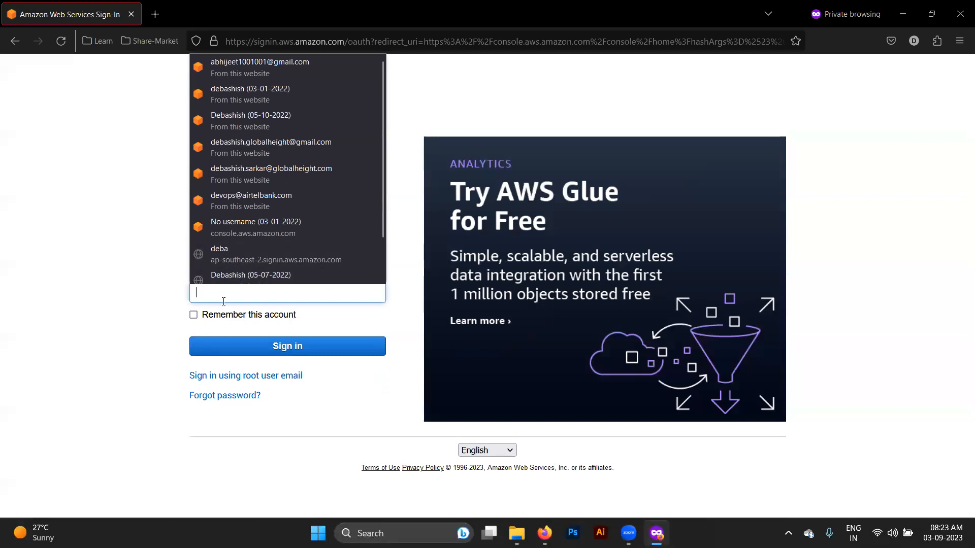
left_click(224, 292)
type("••")
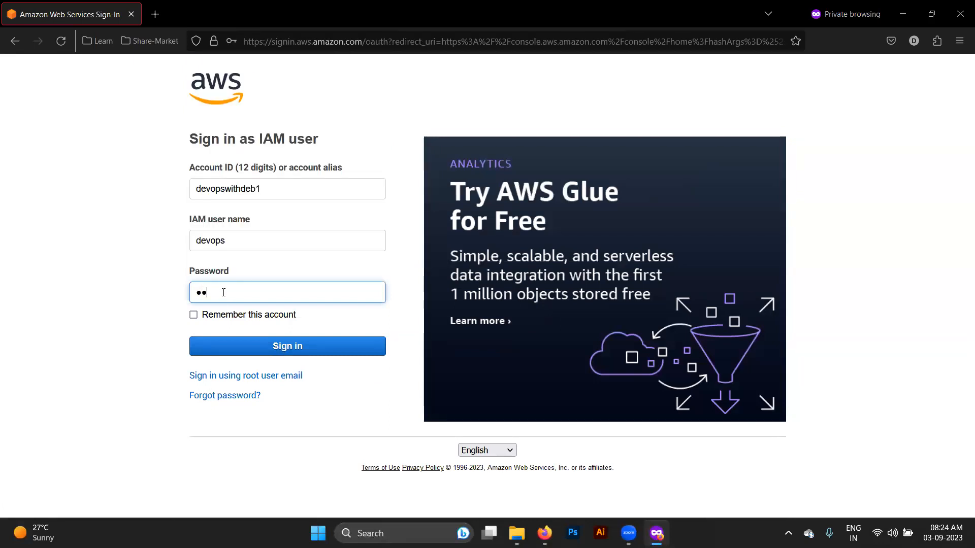
type("•••••••")
key("Return")
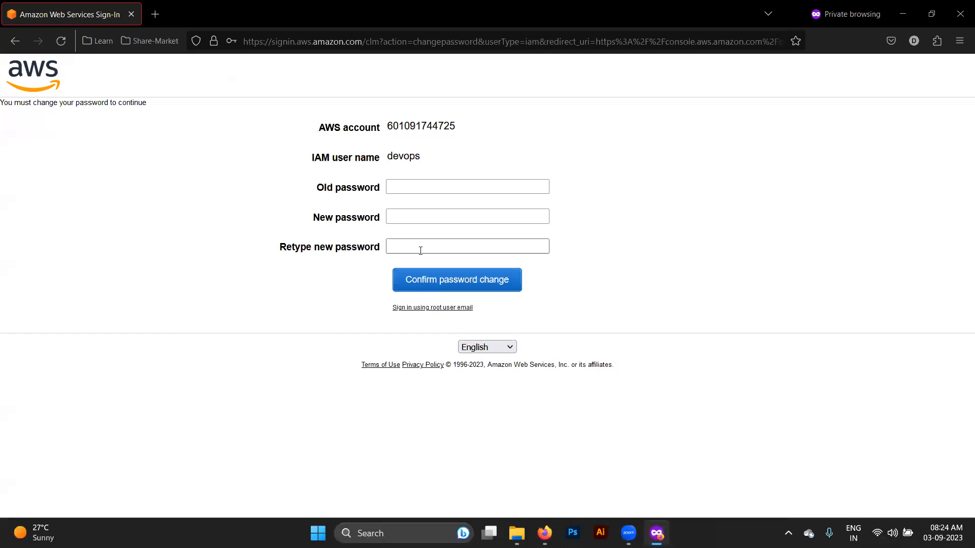
- Enter the old temporary password and a new password twice, then confirm the change
left_click(421, 189)
type("a")
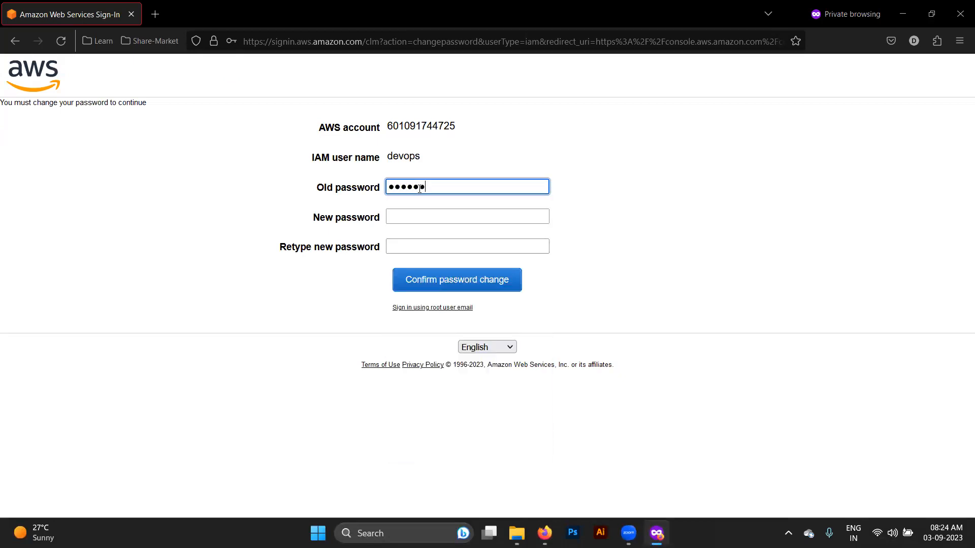
left_click(403, 218)
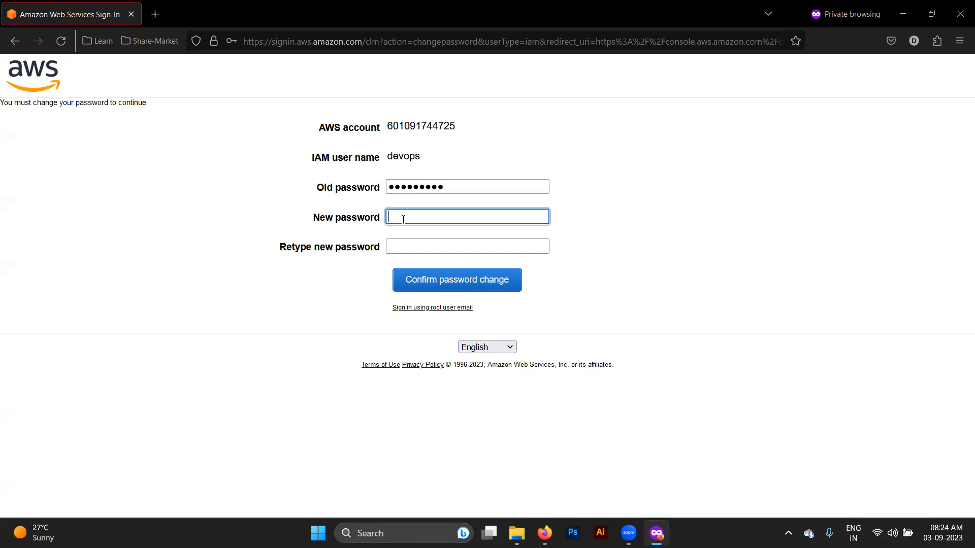
key("Tab")
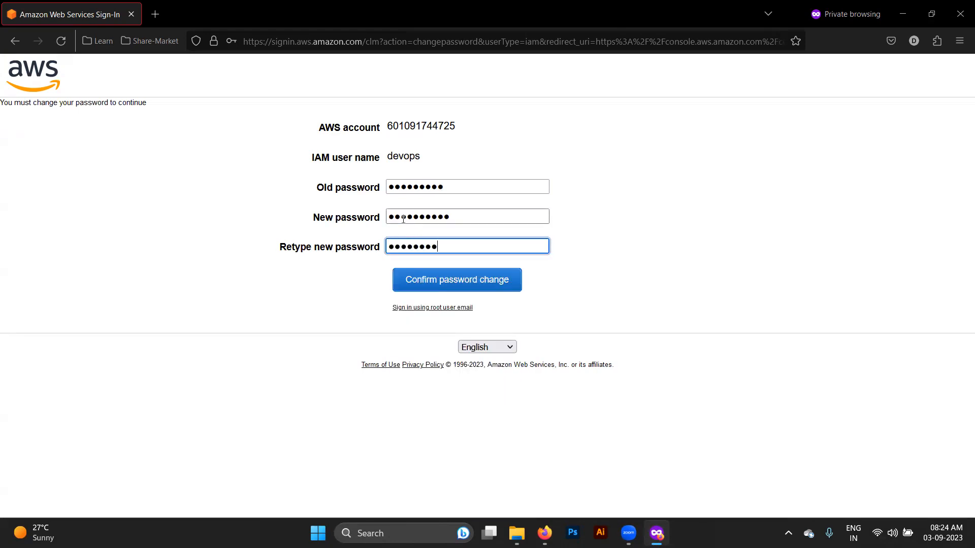
left_click(457, 281)
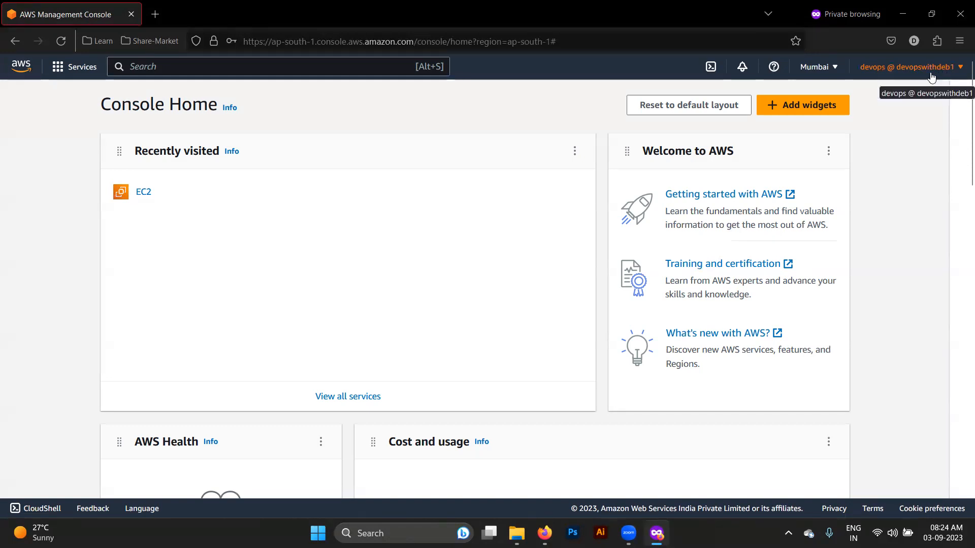
- Check the account menu shows devops, then search 'iam' and open IAM
left_click(870, 74)
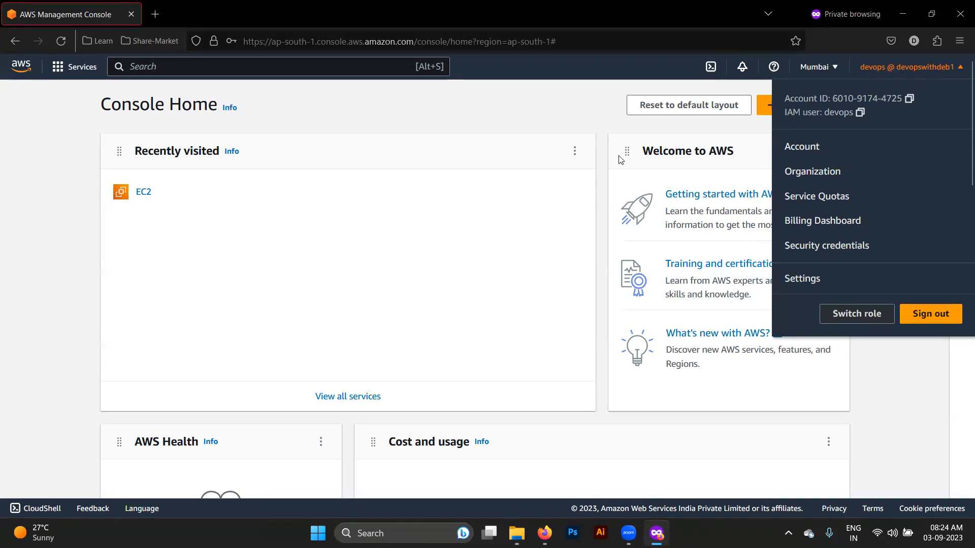
left_click(574, 177)
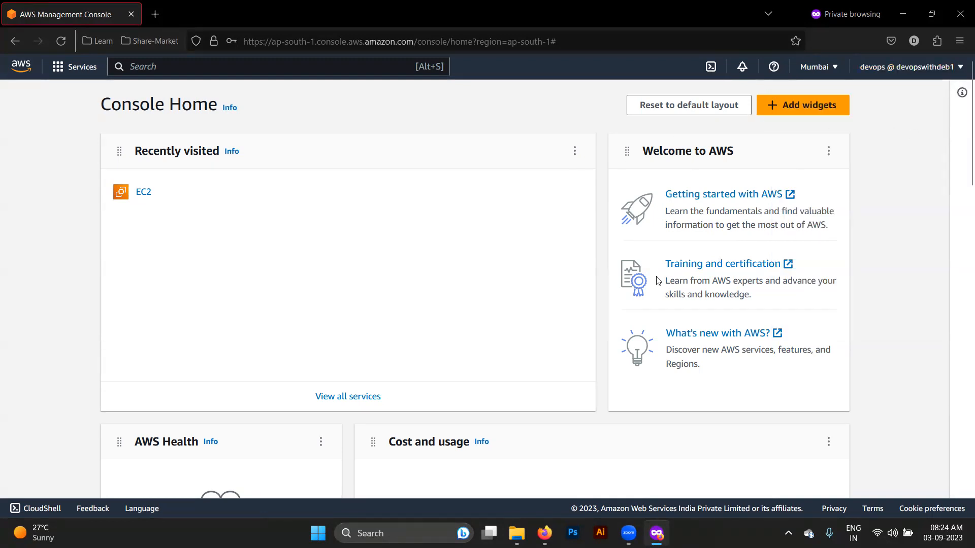
left_click(252, 68)
type("iam")
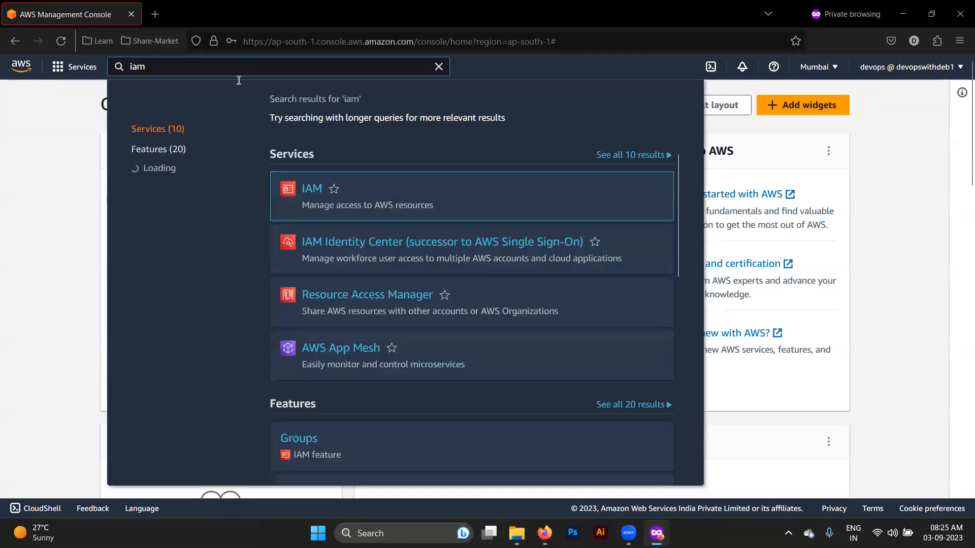
left_click(313, 189)
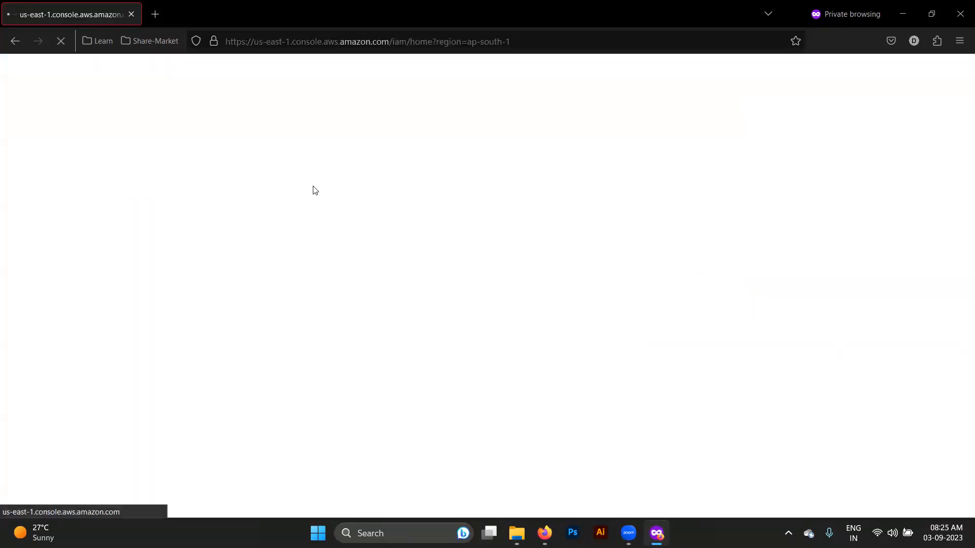